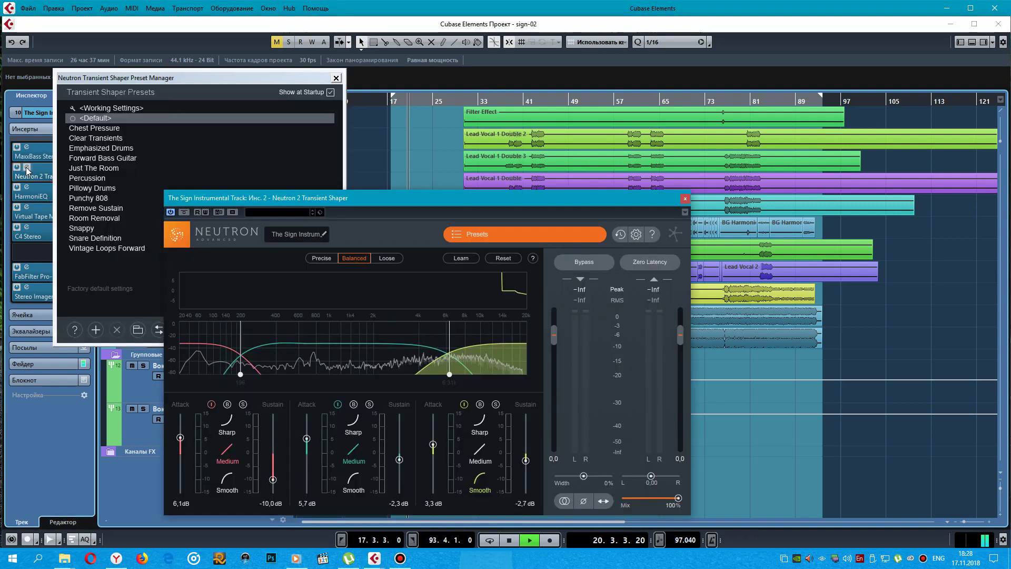
# - Close the Neutron 2 Transient Shaper and inspect the HarmoniEQ and Virtual Tape Machines settings on The Sign Instrumental Track
pyautogui.click(685, 199)
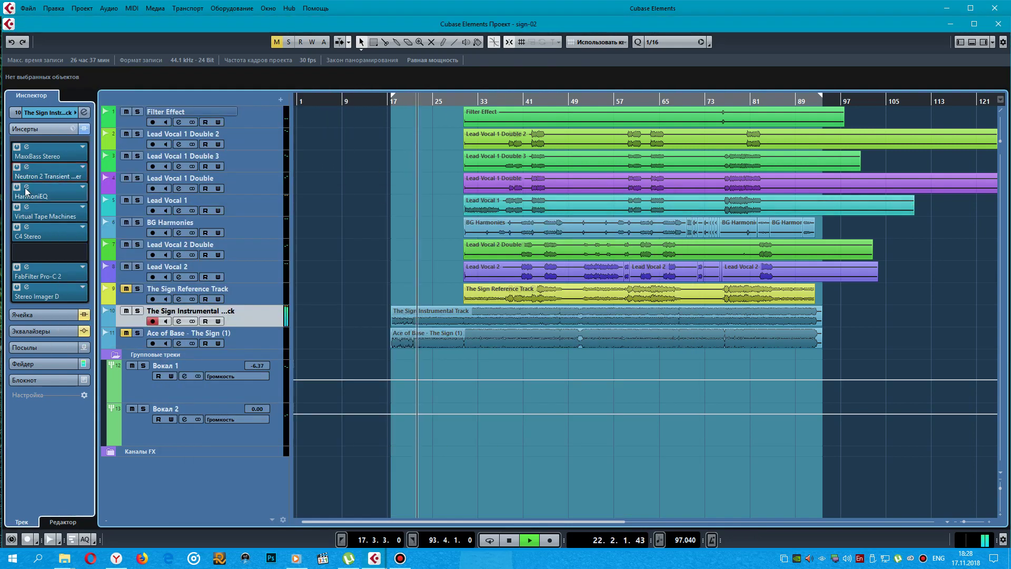
pyautogui.click(27, 188)
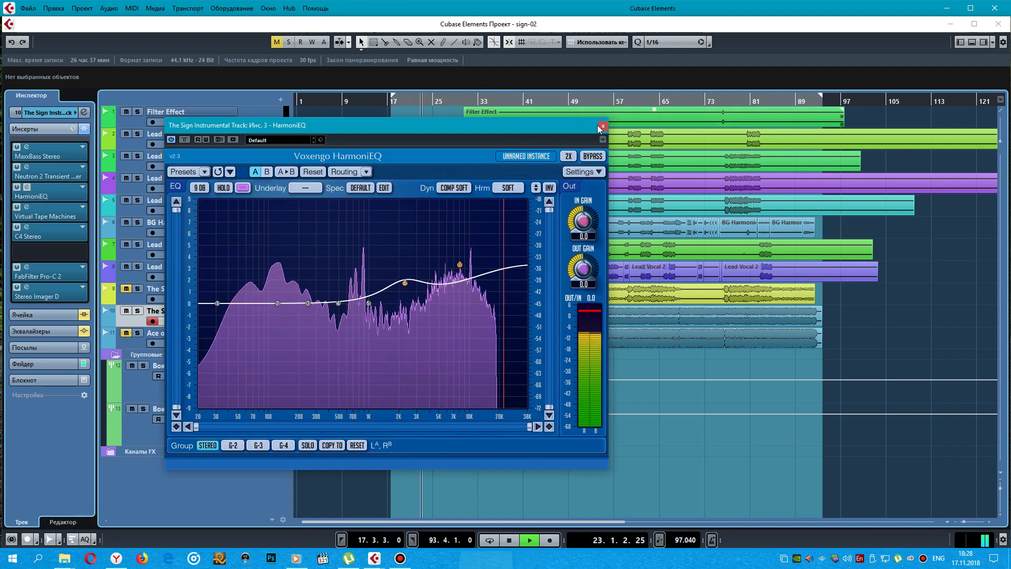
pyautogui.click(567, 137)
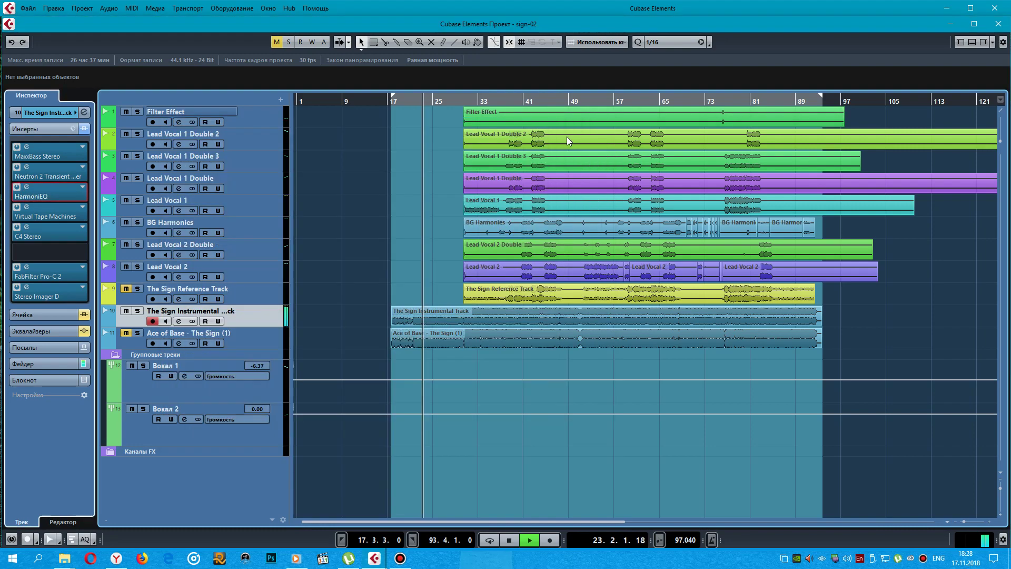
pyautogui.click(26, 207)
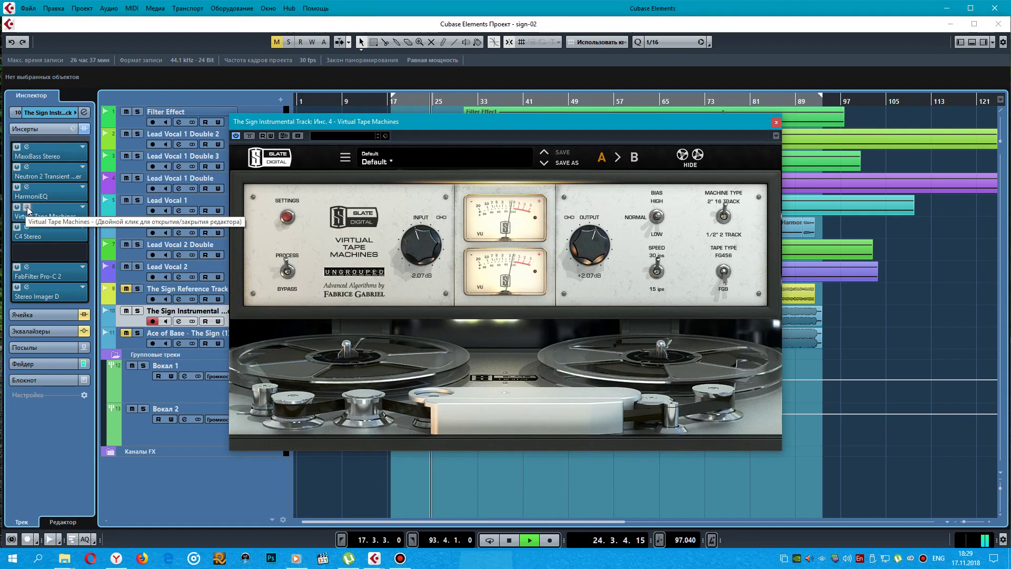
pyautogui.click(27, 208)
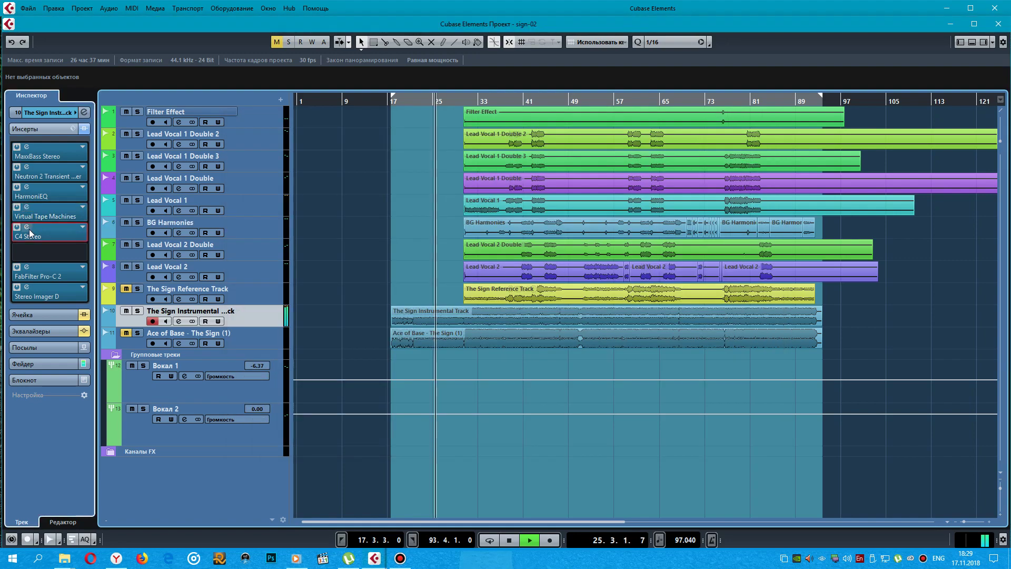
# - Inspect the C4 Stereo and FabFilter Pro-C 2 settings on The Sign Instrumental Track, closing each editor again
pyautogui.click(27, 228)
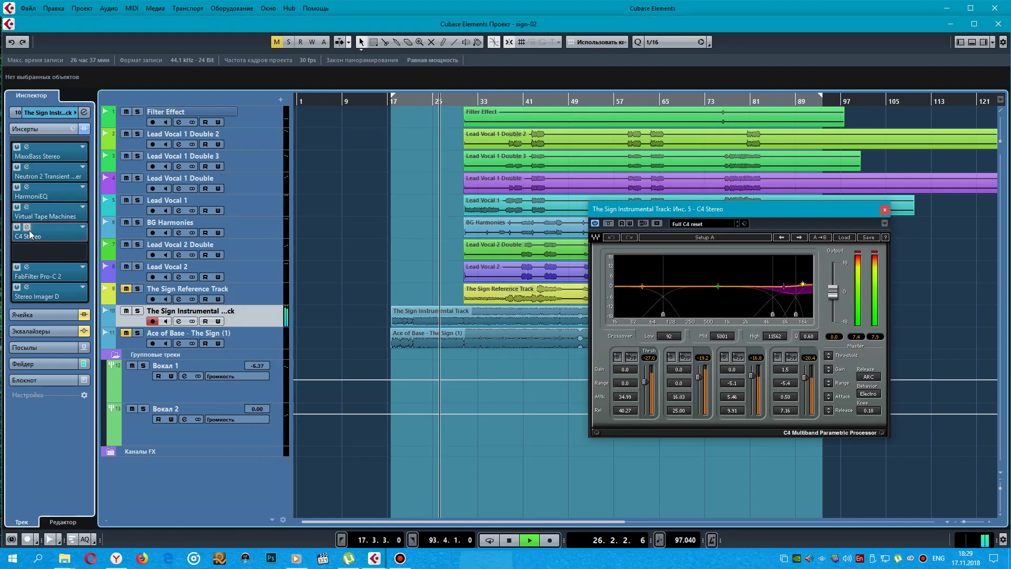
pyautogui.click(29, 229)
pyautogui.click(26, 267)
pyautogui.click(25, 268)
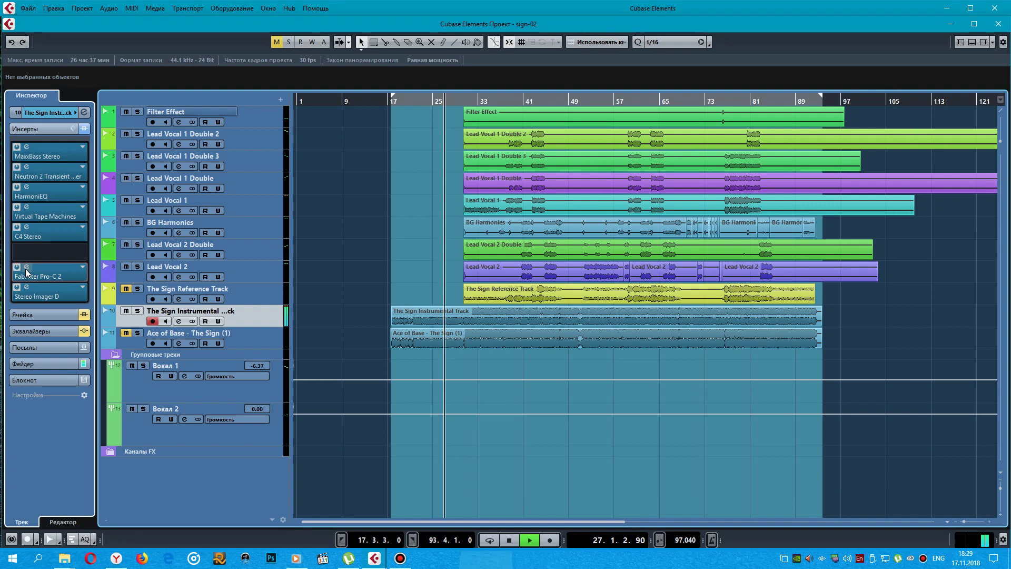
pyautogui.click(26, 269)
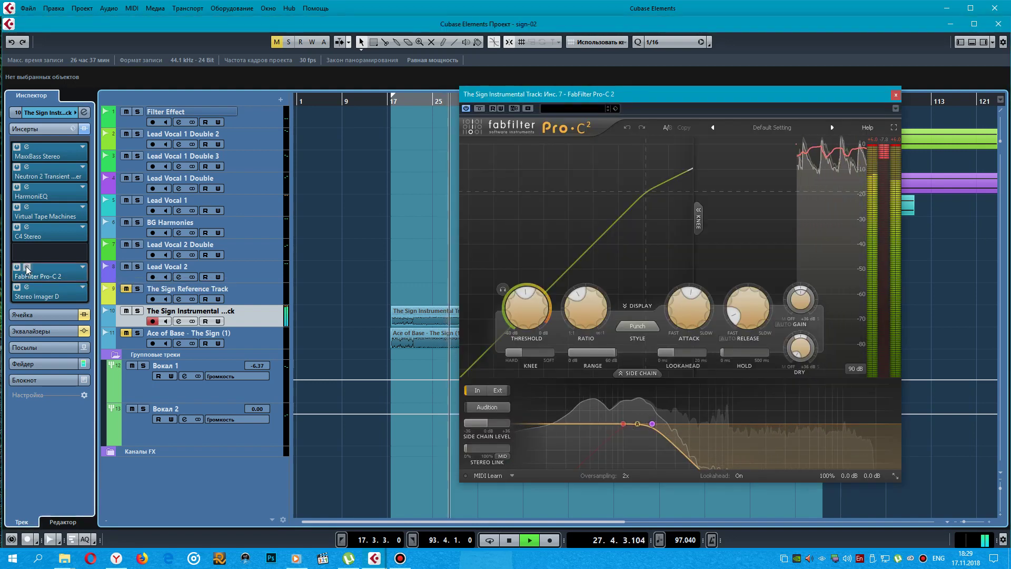
pyautogui.click(26, 268)
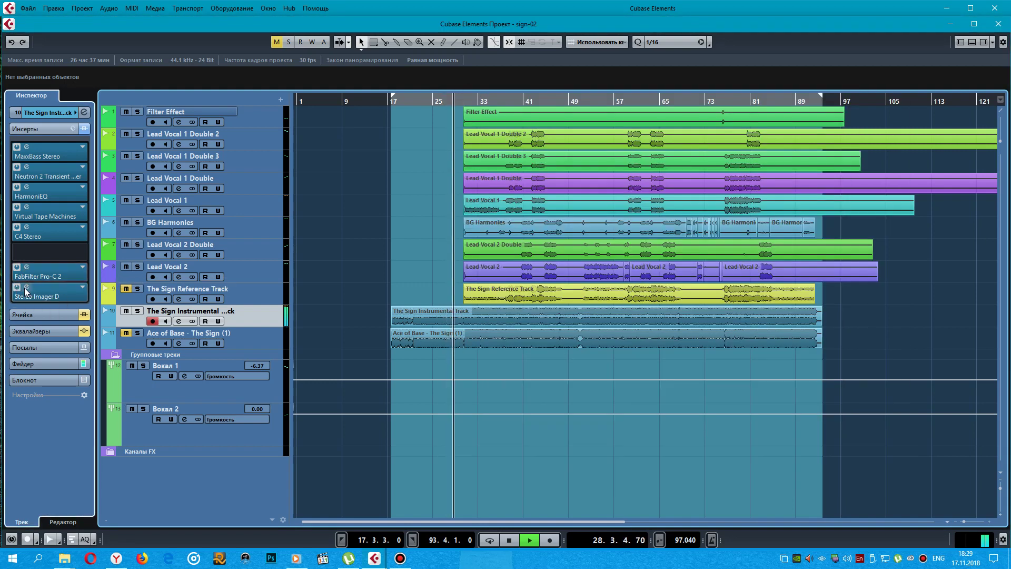
# - Inspect the Stereo Imager D insert of The Sign Instrumental Track and close its editor
pyautogui.click(26, 288)
pyautogui.click(26, 288)
pyautogui.click(25, 287)
pyautogui.click(26, 288)
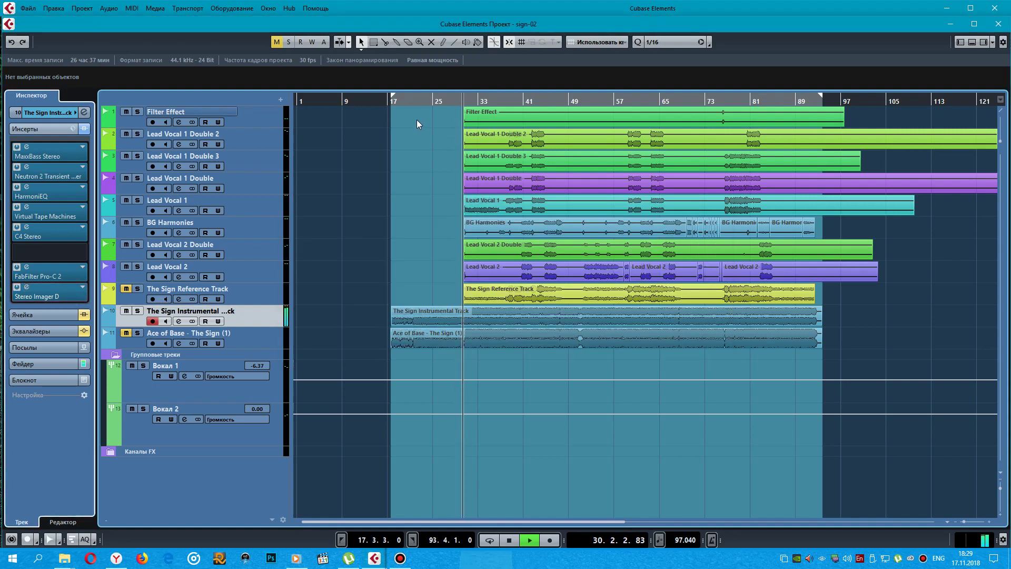
# - Solo The Sign Instrumental Track during playback and deactivate all its insert effects, from MaxxBass Stereo to Stereo Imager D
pyautogui.click(137, 311)
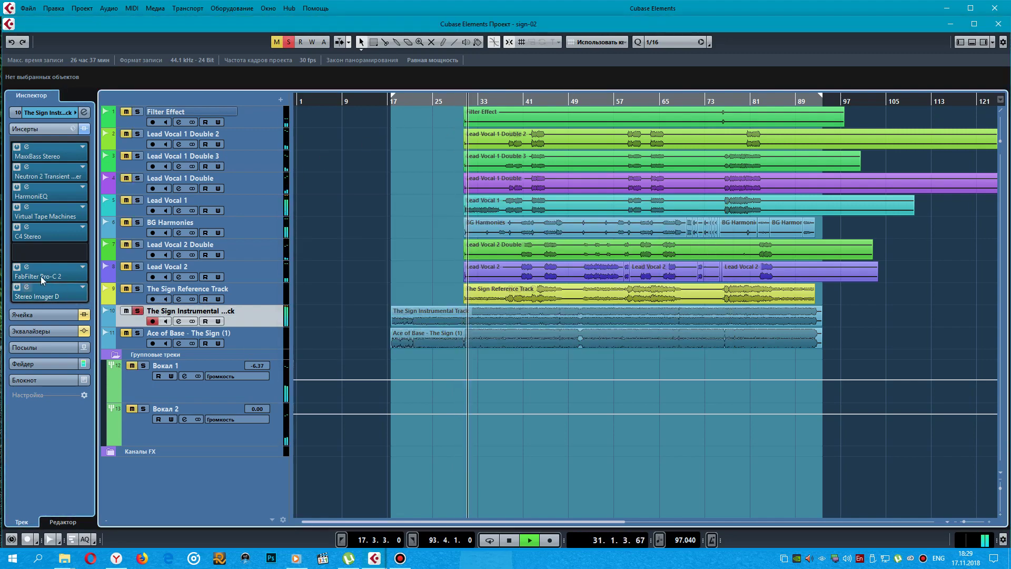
pyautogui.click(17, 148)
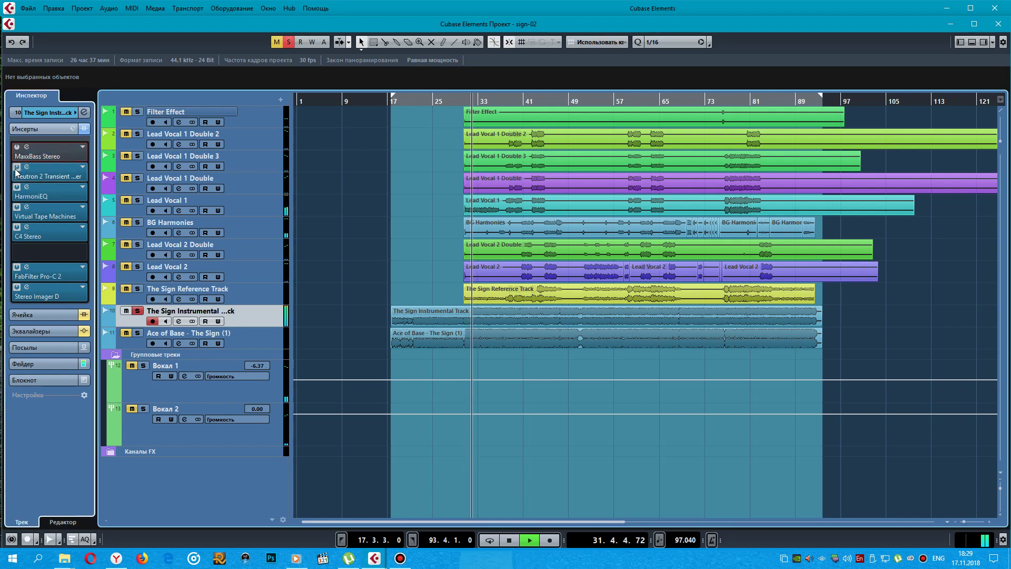
pyautogui.click(17, 168)
pyautogui.click(18, 188)
pyautogui.click(17, 208)
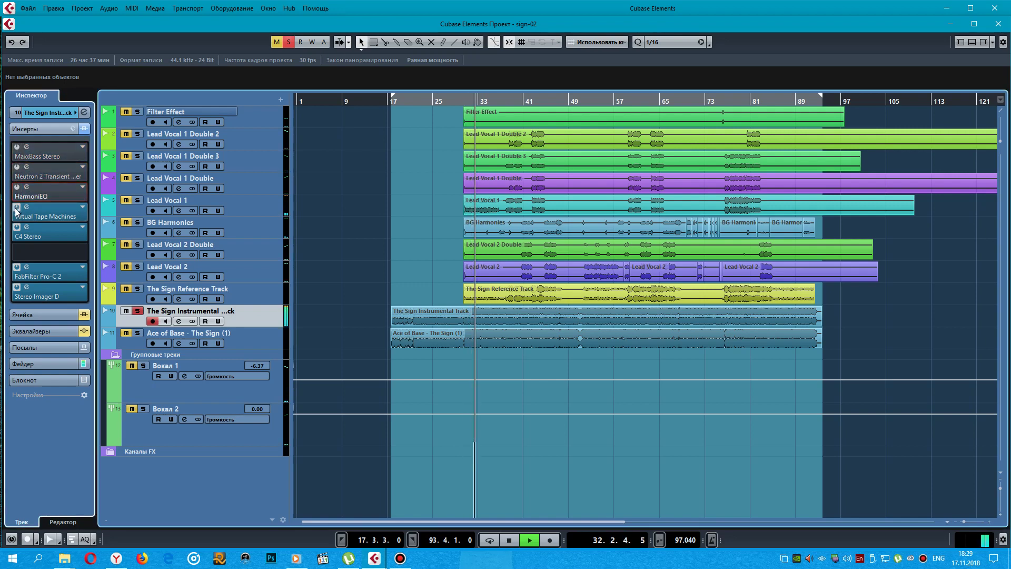
pyautogui.click(16, 228)
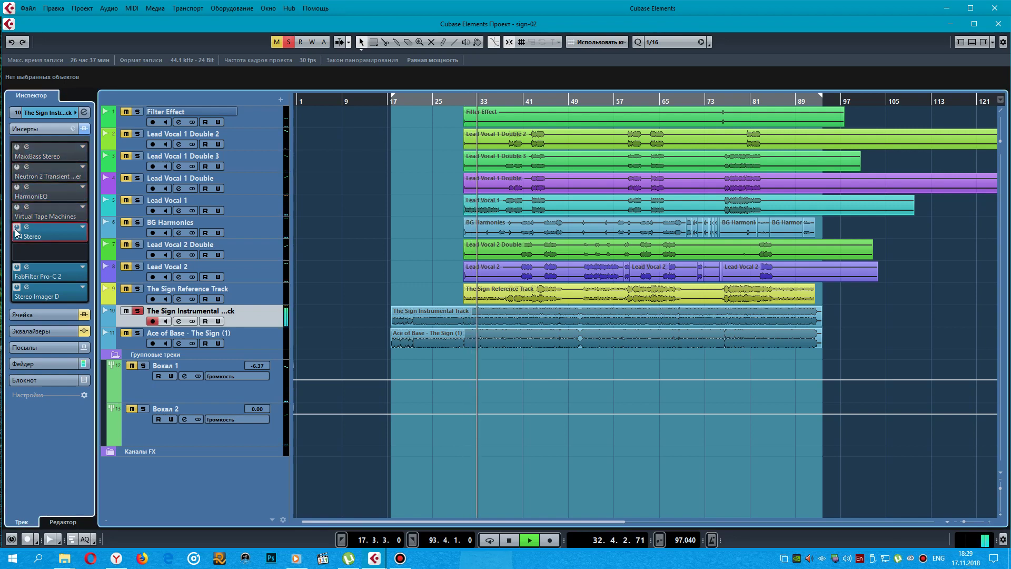
pyautogui.click(16, 267)
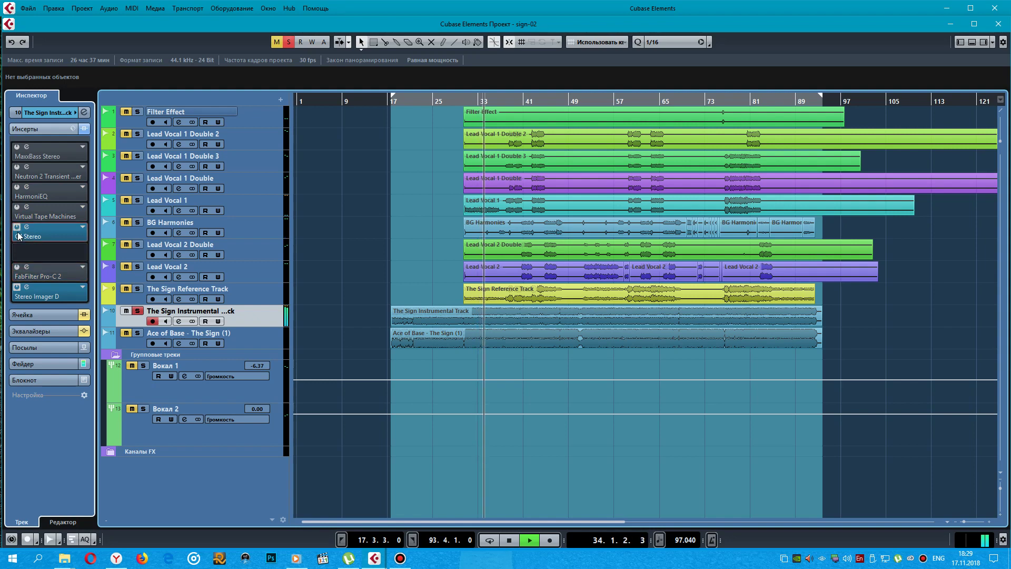
pyautogui.click(17, 287)
pyautogui.click(17, 287)
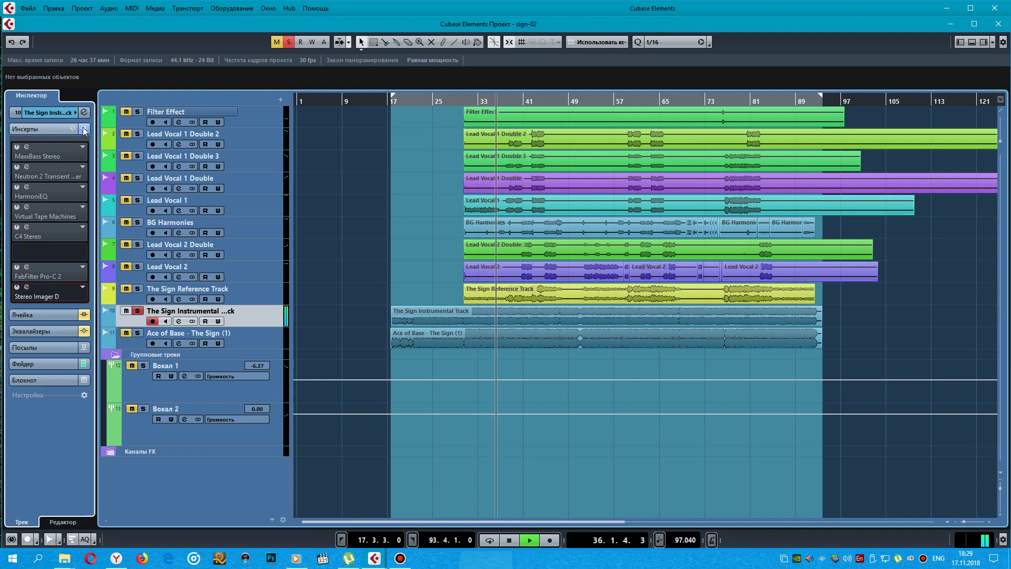
pyautogui.click(84, 130)
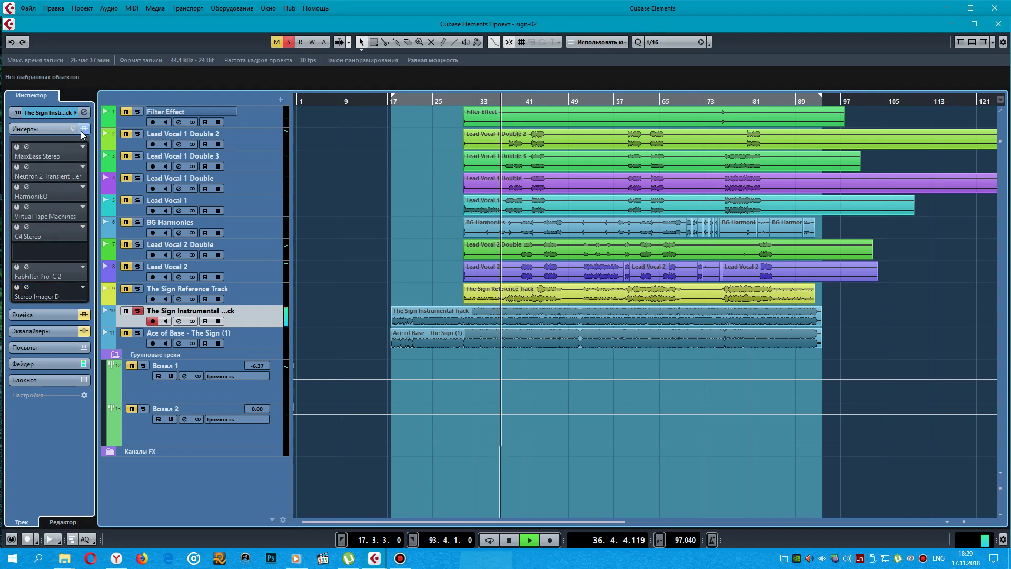
# - Reactivate every insert effect on The Sign Instrumental Track and take the track out of solo
pyautogui.click(16, 146)
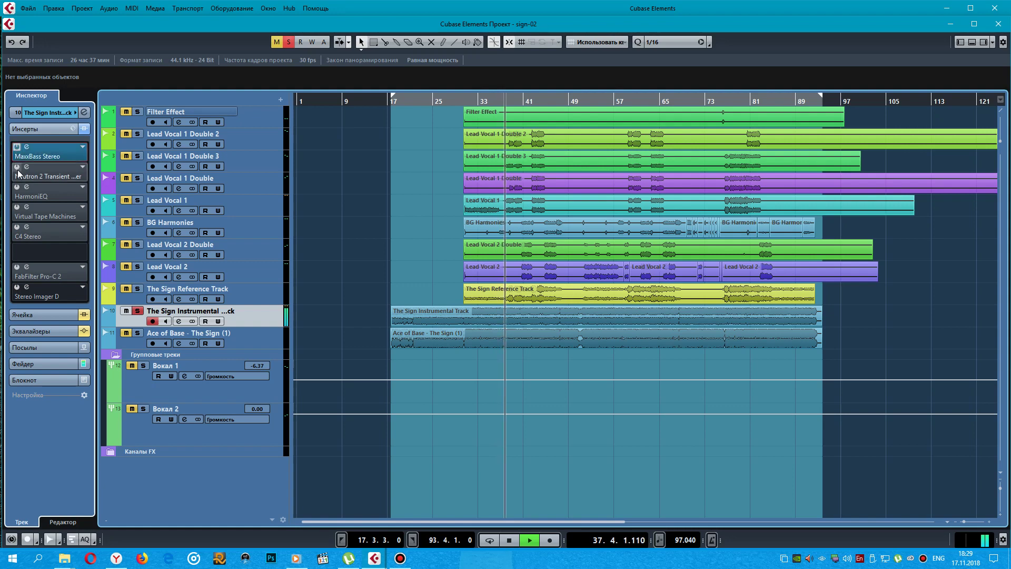
pyautogui.click(17, 167)
pyautogui.click(17, 188)
pyautogui.click(16, 207)
pyautogui.click(16, 227)
pyautogui.click(17, 267)
pyautogui.click(17, 287)
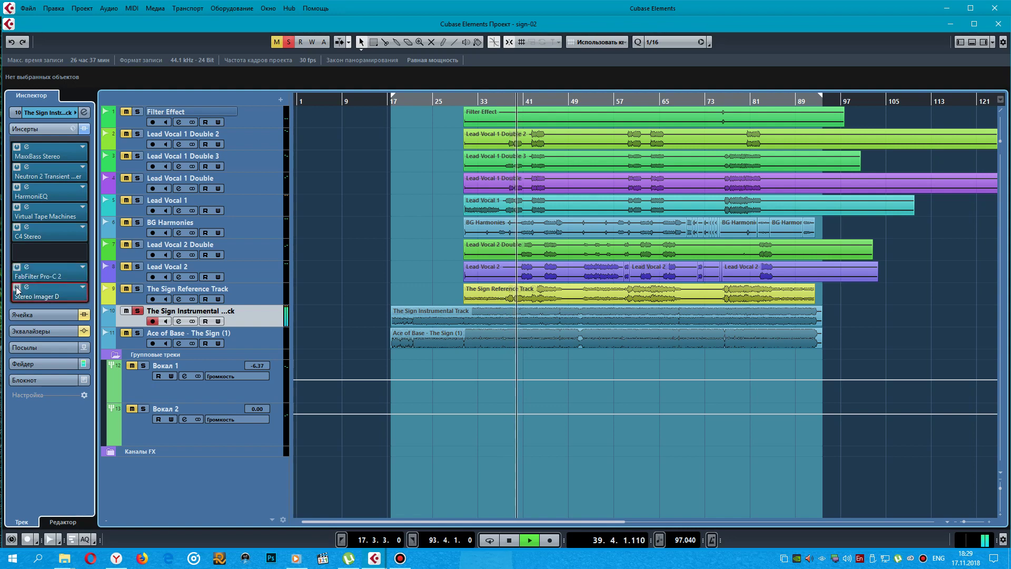
pyautogui.click(138, 311)
# - Play Lead Vocal 1 soloed from where the vocal clips begin and inspect its SSLChannel Stereo and FabFilter Pro-DS inserts, then unsolo it
pyautogui.click(464, 101)
pyautogui.click(277, 208)
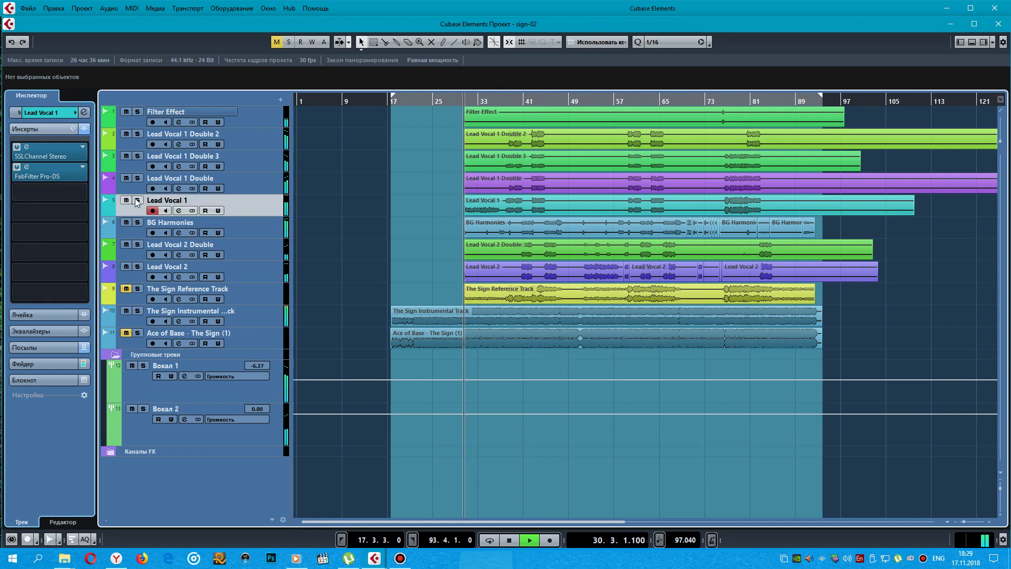
pyautogui.click(137, 200)
pyautogui.doubleClick(29, 152)
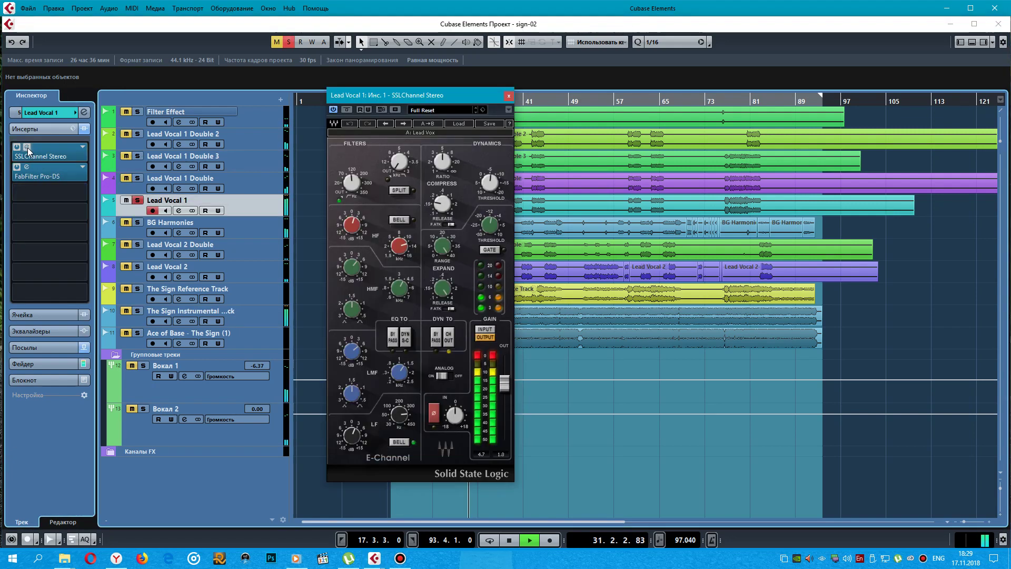
pyautogui.doubleClick(29, 151)
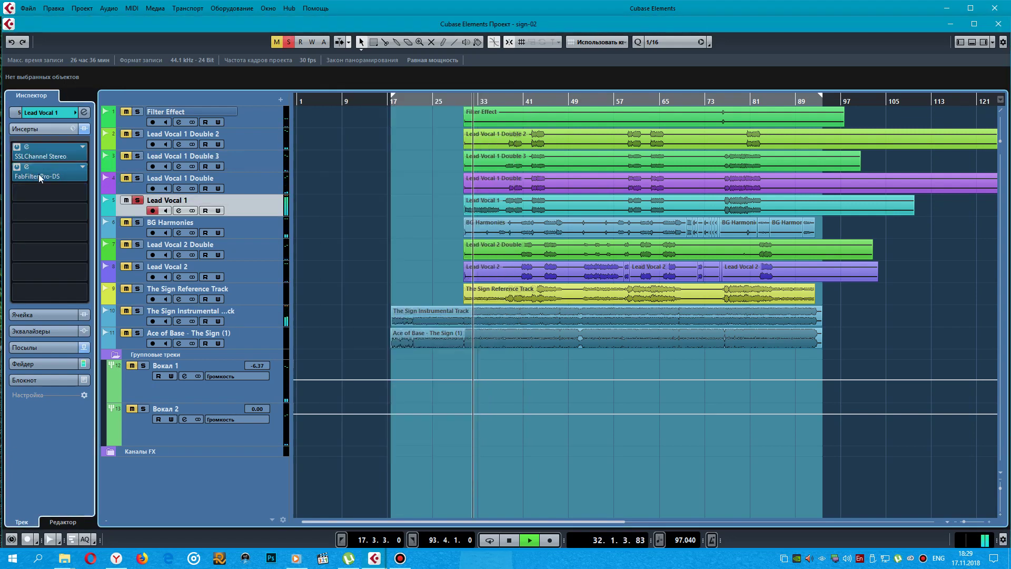
pyautogui.click(27, 168)
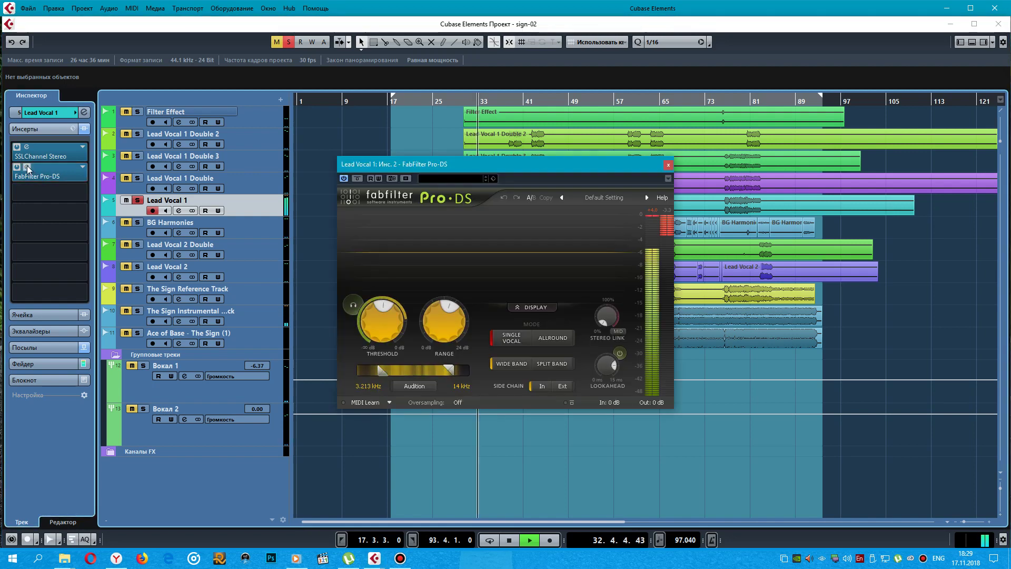
pyautogui.click(28, 167)
pyautogui.click(137, 202)
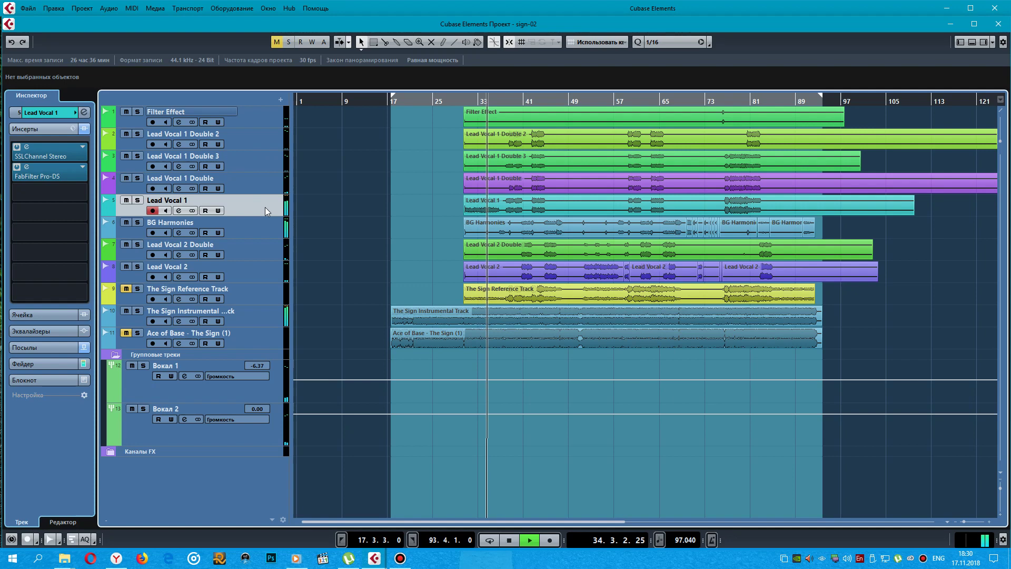
# - Inspect the SSLChannel Stereo, FabFilter Pro-DS and StereoDelay settings on the BG Harmonies track, closing each editor
pyautogui.click(245, 232)
pyautogui.click(26, 148)
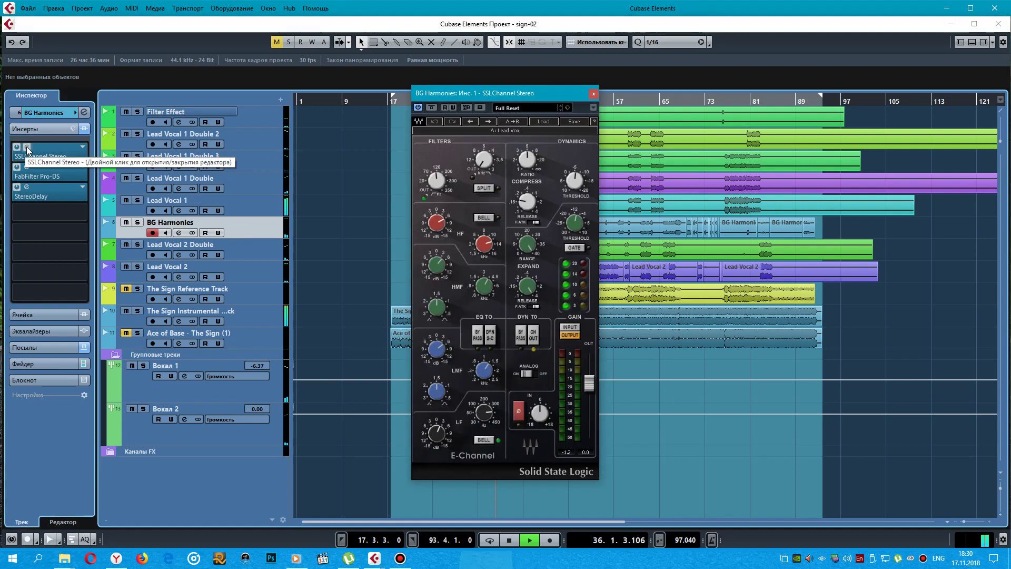
pyautogui.click(27, 148)
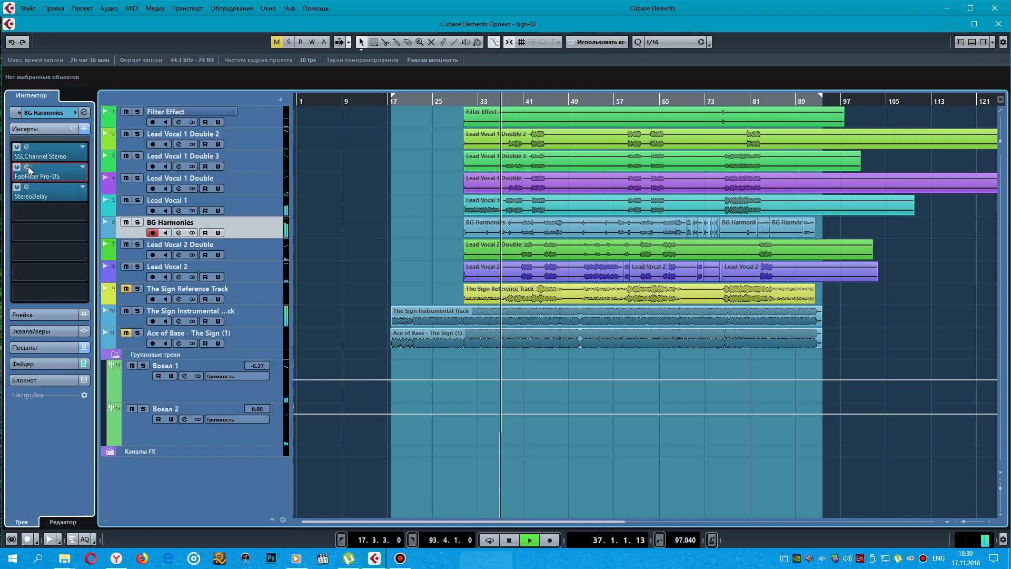
pyautogui.click(27, 168)
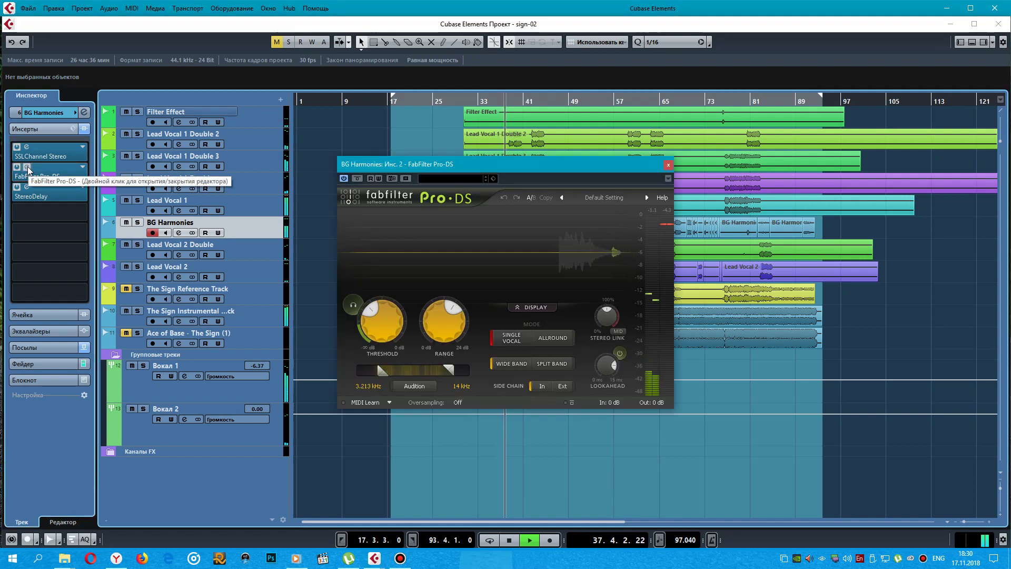
pyautogui.click(27, 168)
pyautogui.click(28, 188)
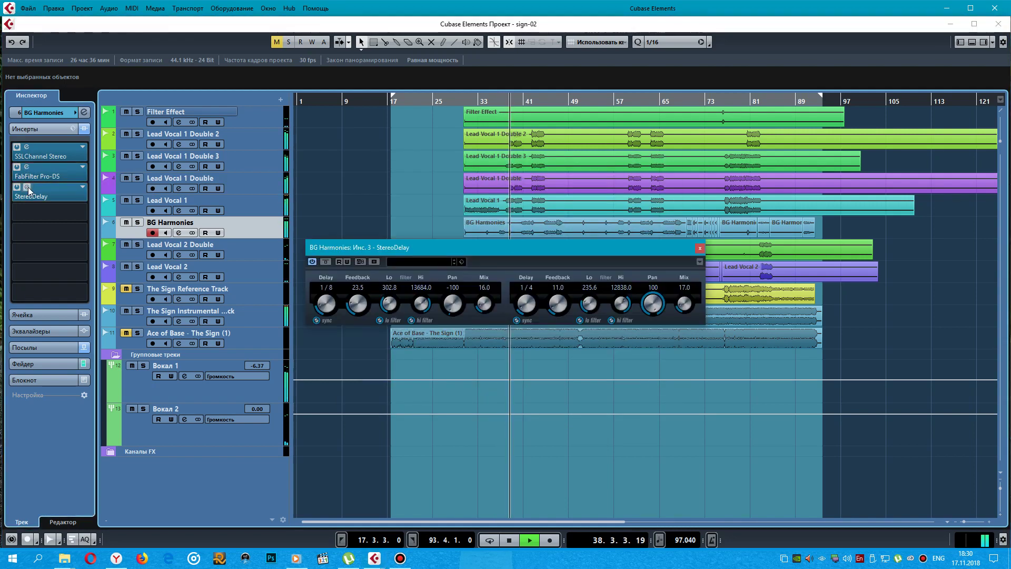
pyautogui.click(28, 187)
# - Listen to the BG Harmonies track in solo with its clips enlarged on the timeline, and release the solo
pyautogui.click(137, 221)
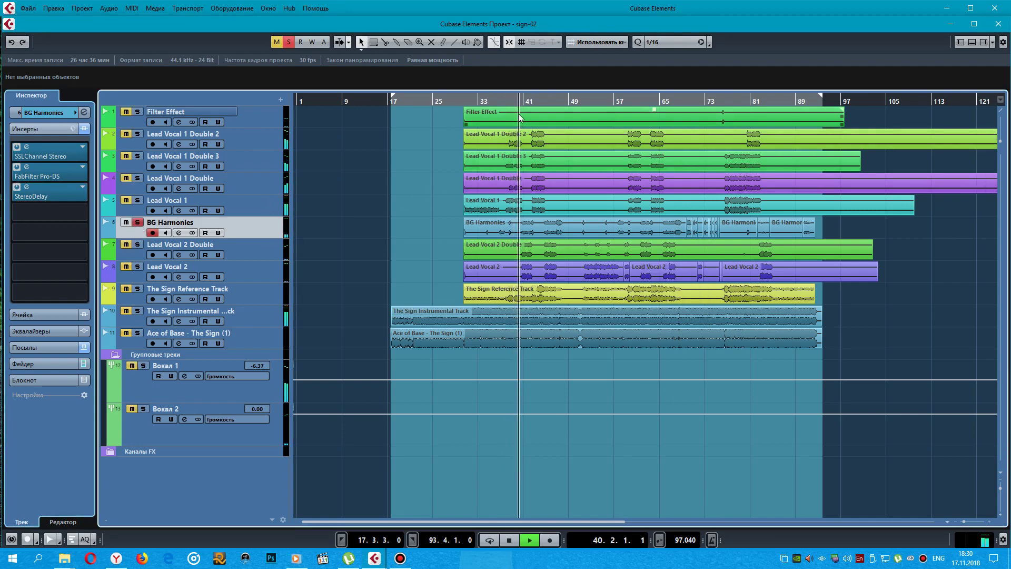
pyautogui.moveTo(965, 522); pyautogui.dragTo(968, 522)
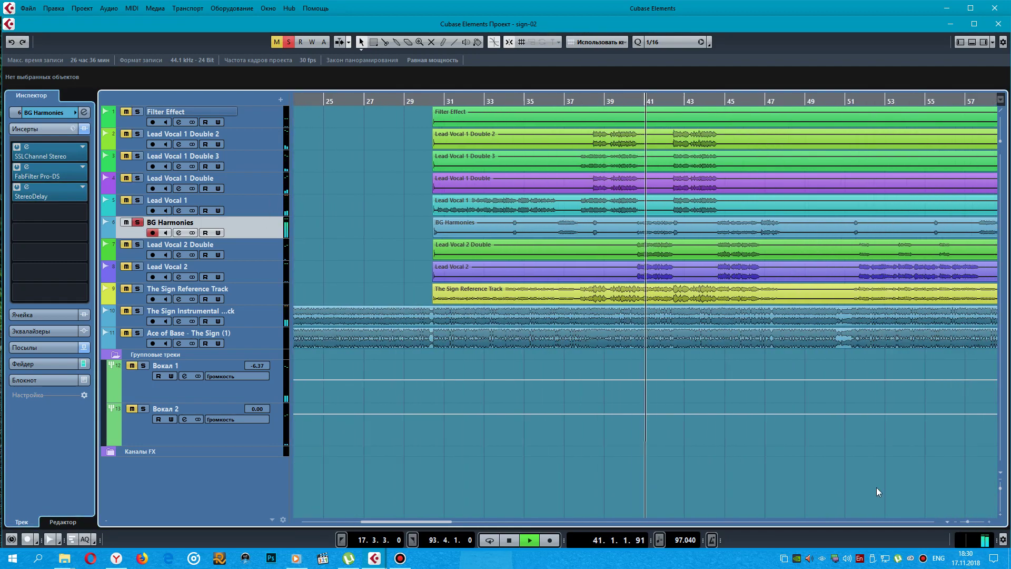
pyautogui.click(138, 222)
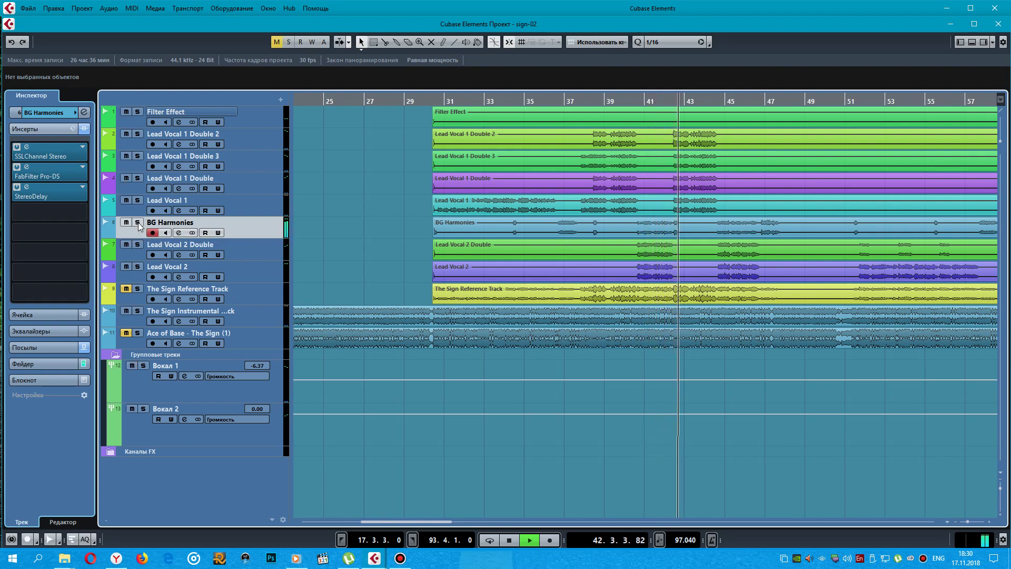
# - Check the inserts of the Lead Vocal 2, Lead Vocal 1 and doubled vocal tracks and of Filter Effect by selecting each track
pyautogui.click(128, 255)
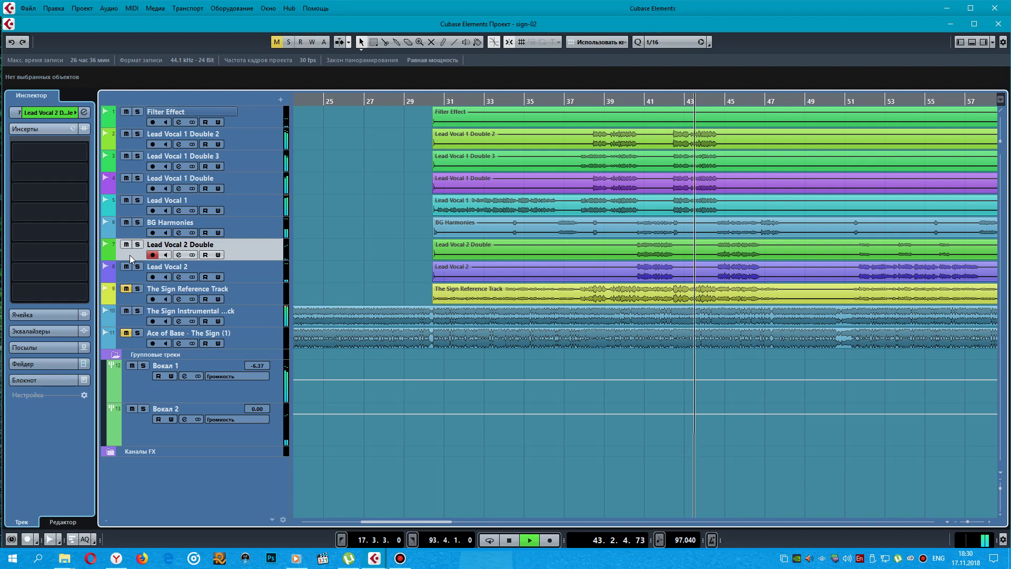
pyautogui.click(136, 270)
pyautogui.click(127, 139)
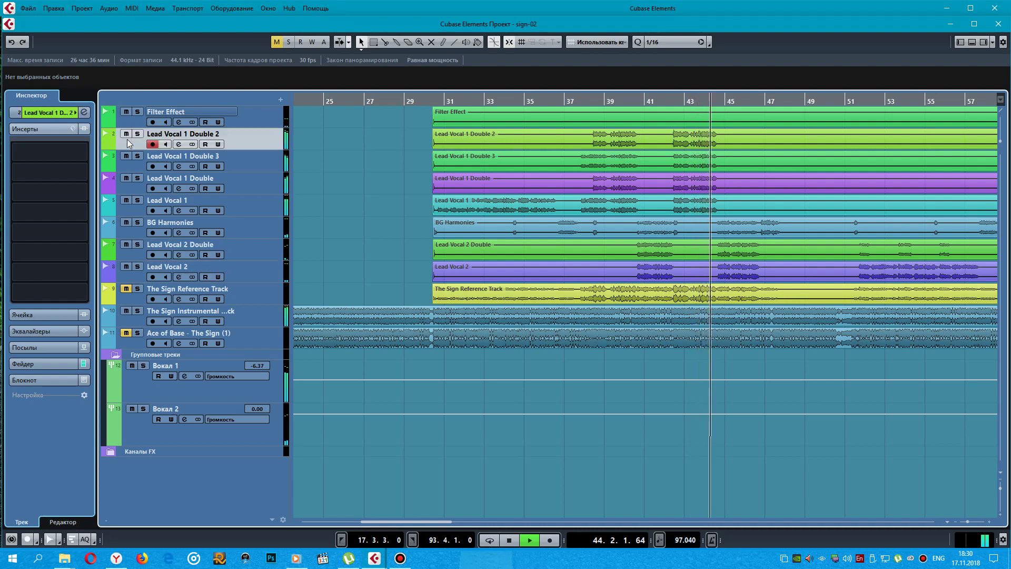
pyautogui.click(126, 162)
pyautogui.click(128, 121)
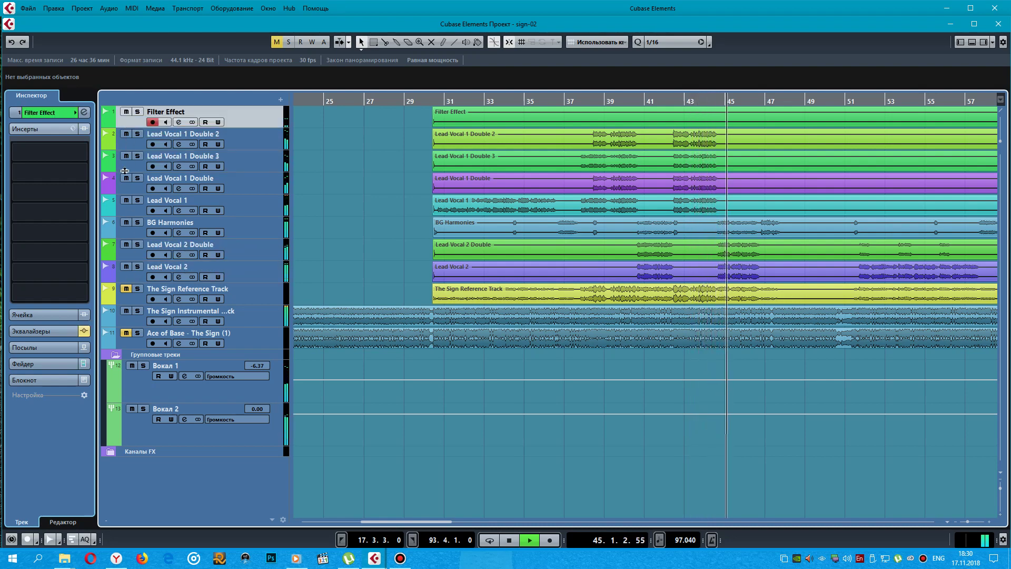
pyautogui.click(126, 163)
pyautogui.click(126, 184)
pyautogui.click(127, 207)
pyautogui.click(125, 288)
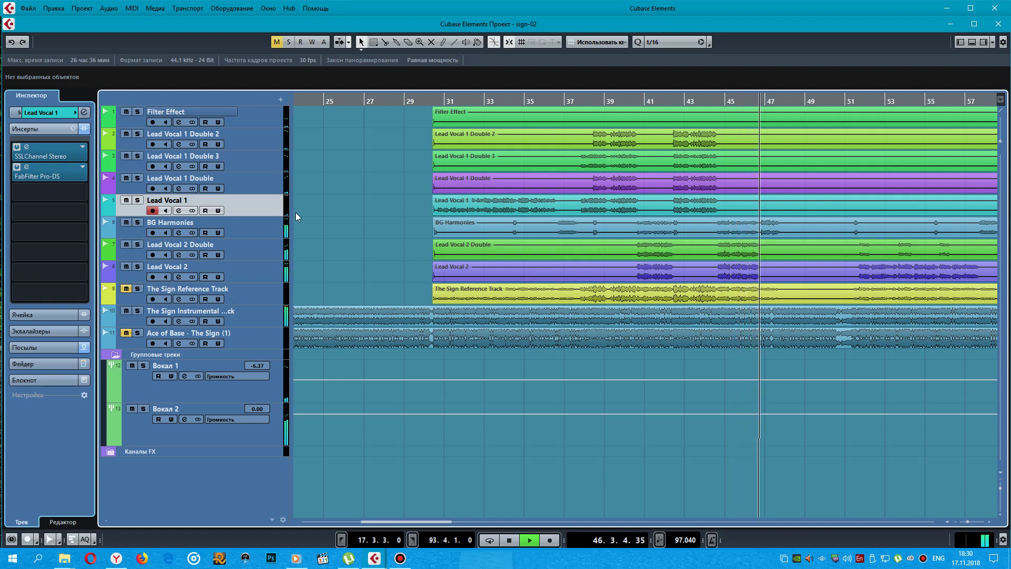
# - Solo the Вокал 1 group track and inspect the T-RackS CS EQ PA settings among its inserts, closing the editor
pyautogui.click(235, 375)
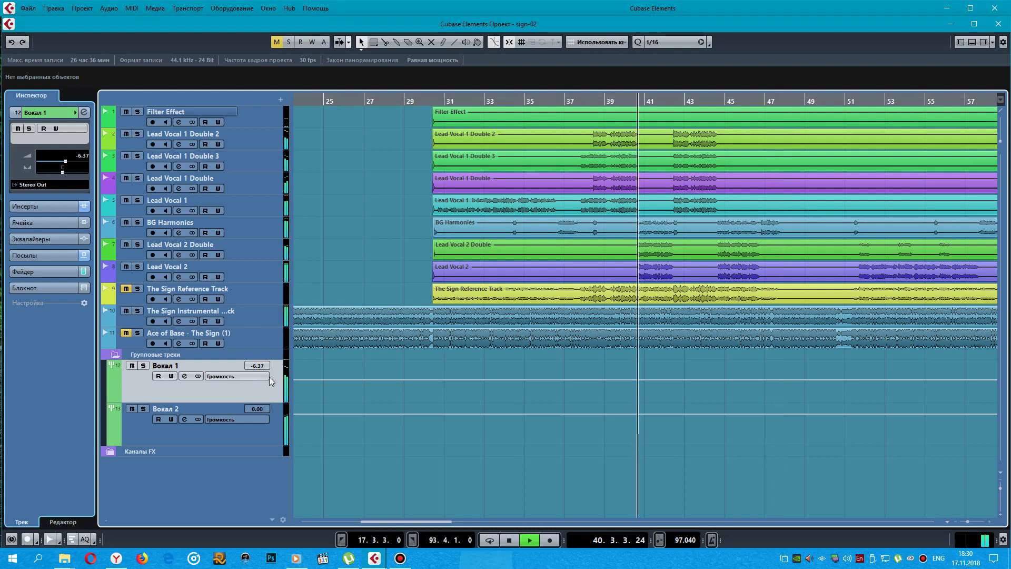
pyautogui.click(142, 367)
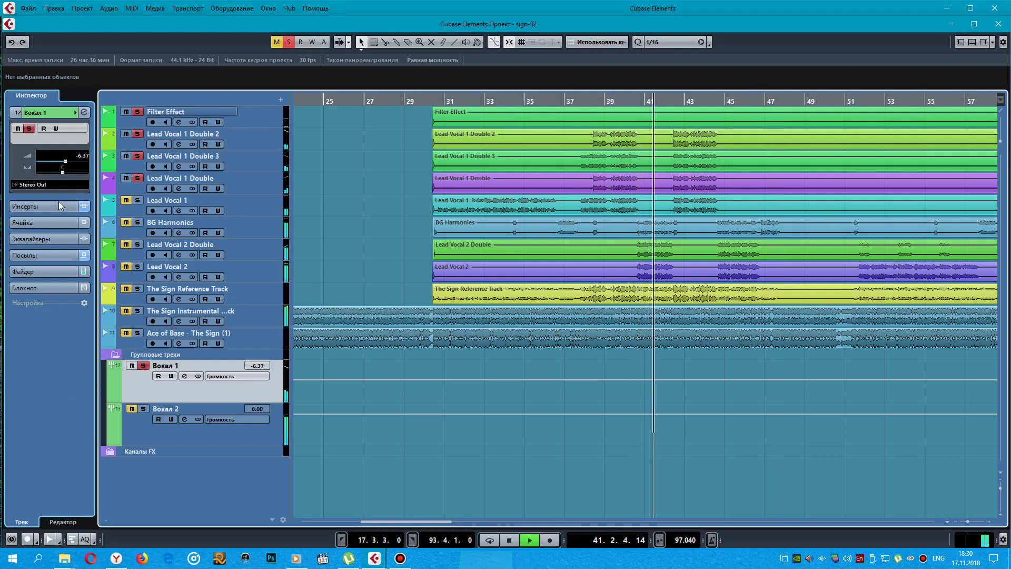
pyautogui.click(45, 207)
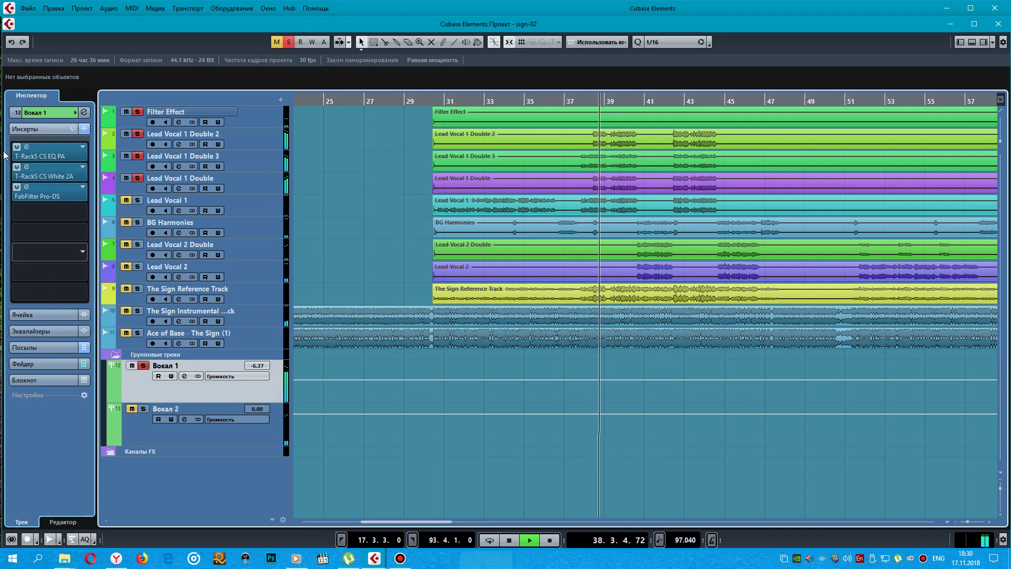
pyautogui.click(27, 148)
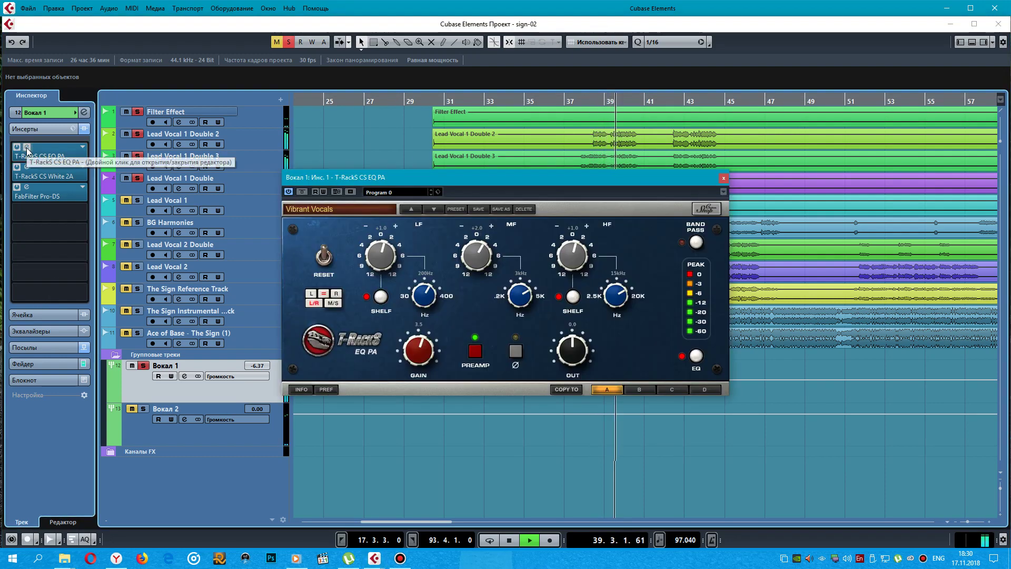
pyautogui.click(27, 148)
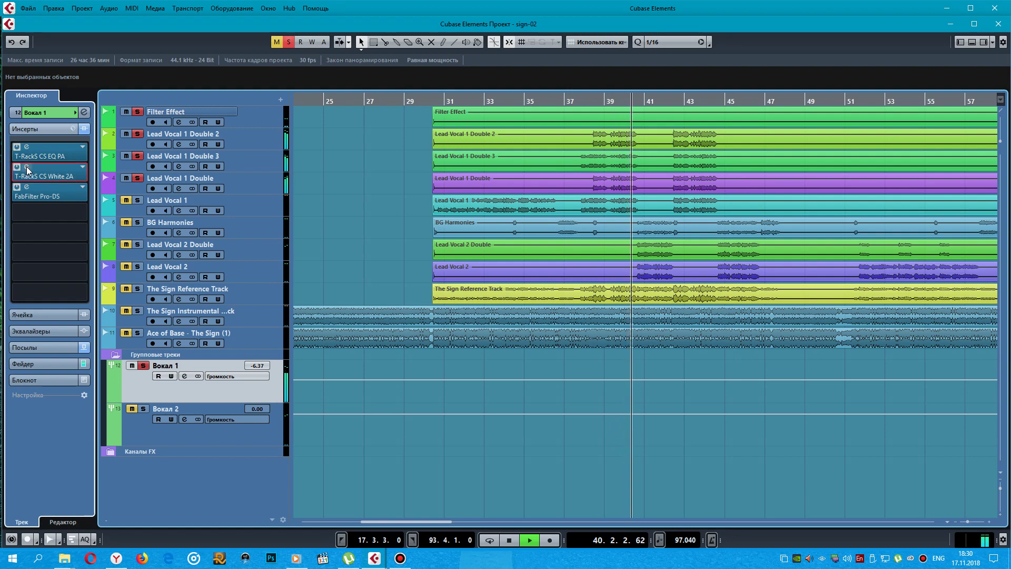
# - Inspect the T-RackS CS White 2A and FabFilter Pro-DS inserts on Вокал 1, close their editors and release the solo
pyautogui.click(26, 168)
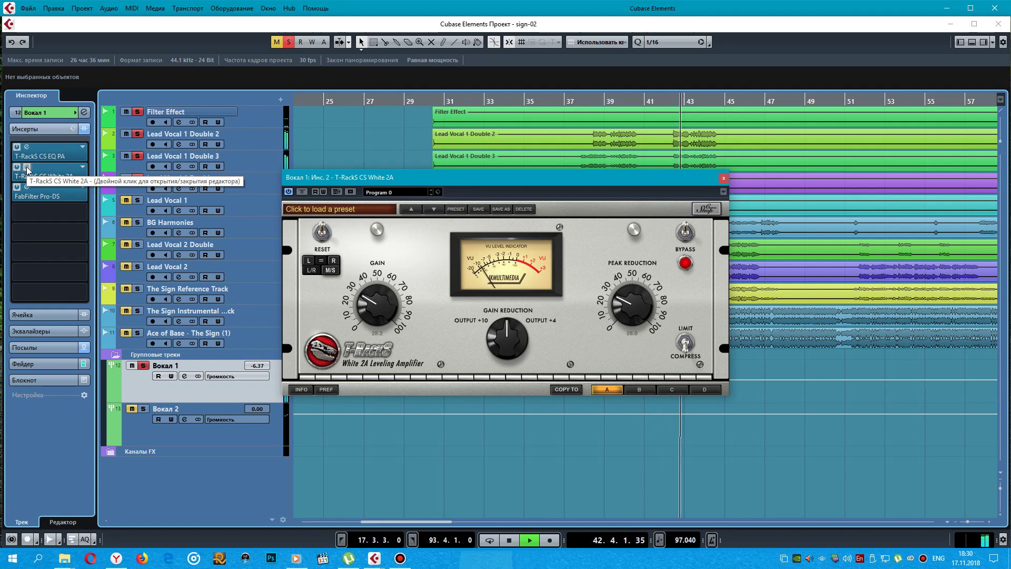
pyautogui.click(27, 167)
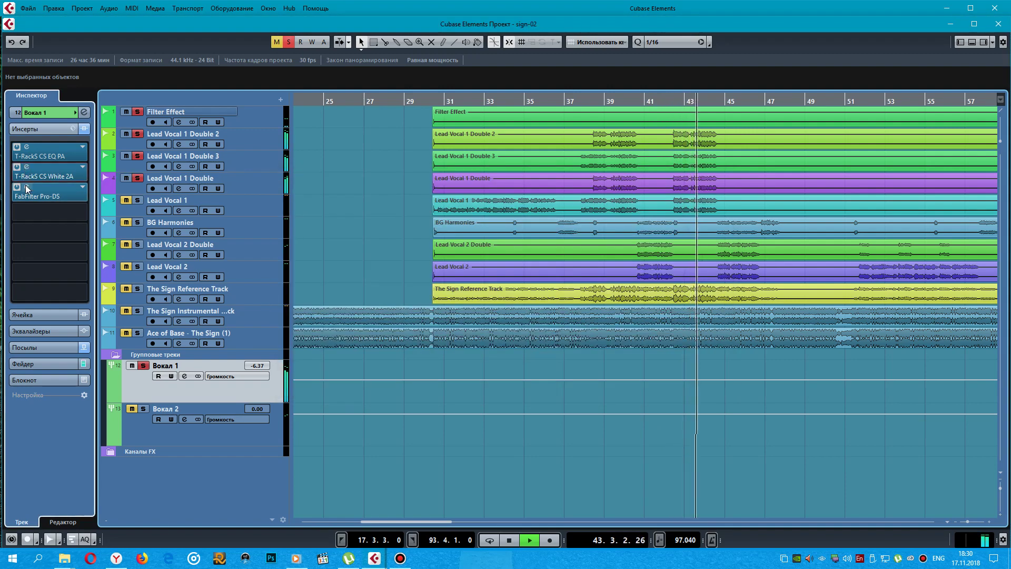
pyautogui.click(26, 187)
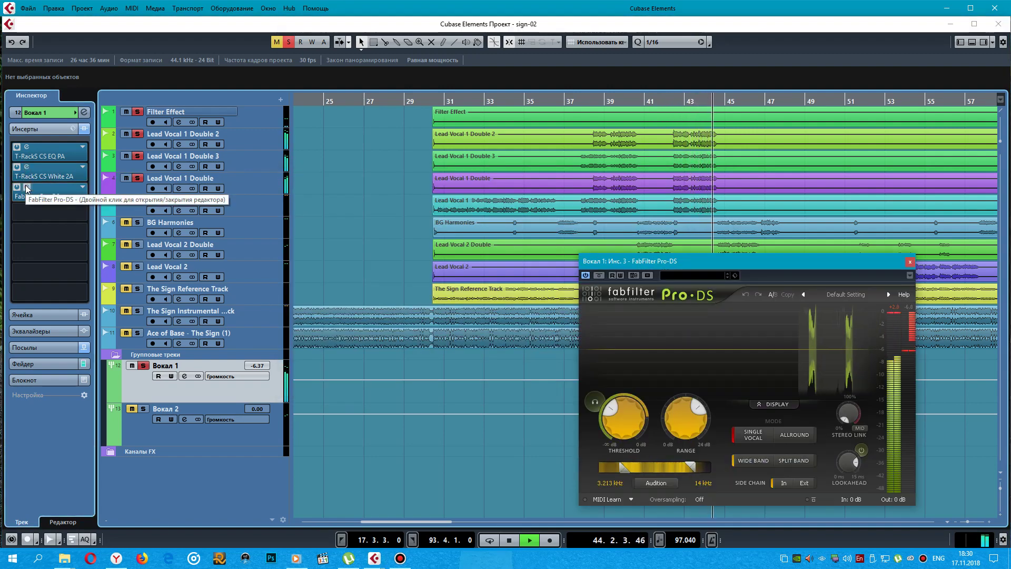
pyautogui.click(27, 187)
pyautogui.click(143, 365)
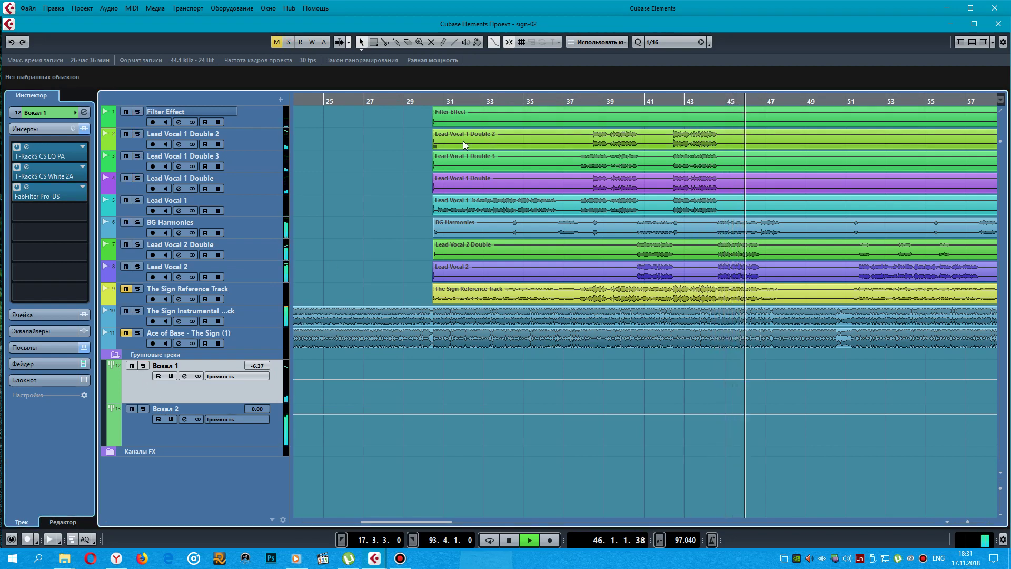
# - Inspect the Summit Audio Grand Channel and FabFilter Pro-DS inserts on the Вокал 2 group track, closing each editor
pyautogui.click(127, 438)
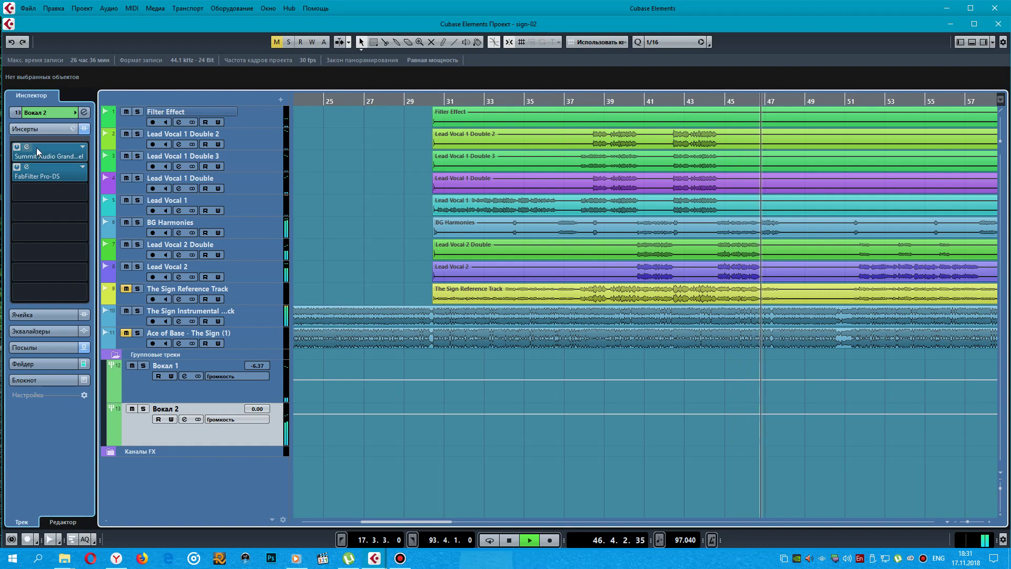
pyautogui.click(29, 148)
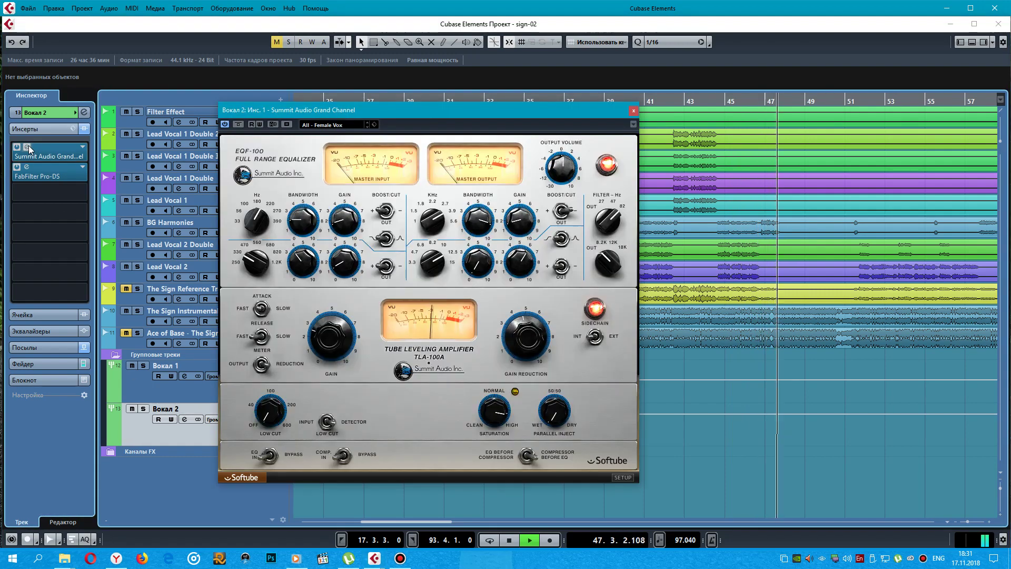
pyautogui.click(635, 111)
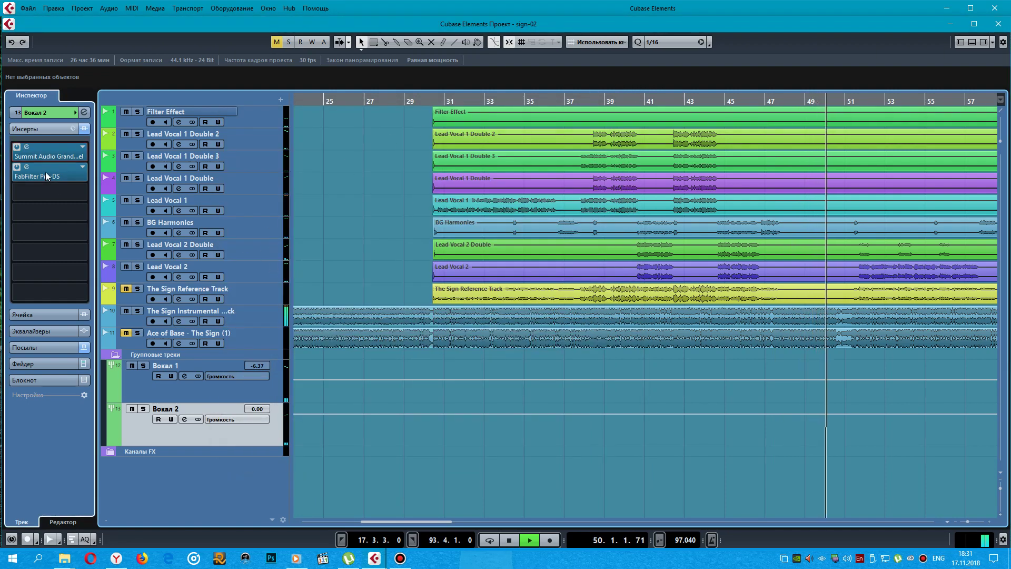
pyautogui.click(27, 167)
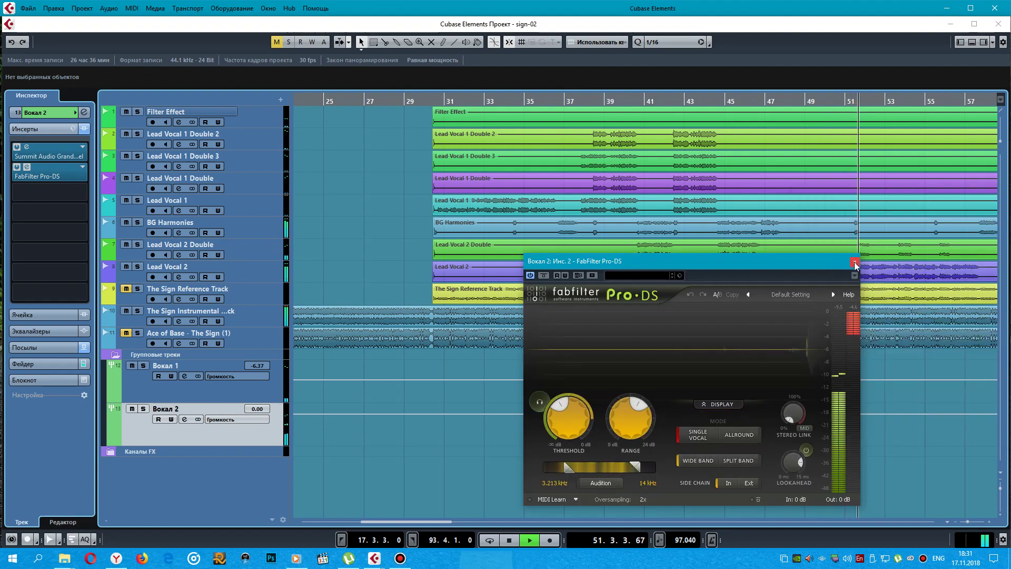
pyautogui.click(854, 262)
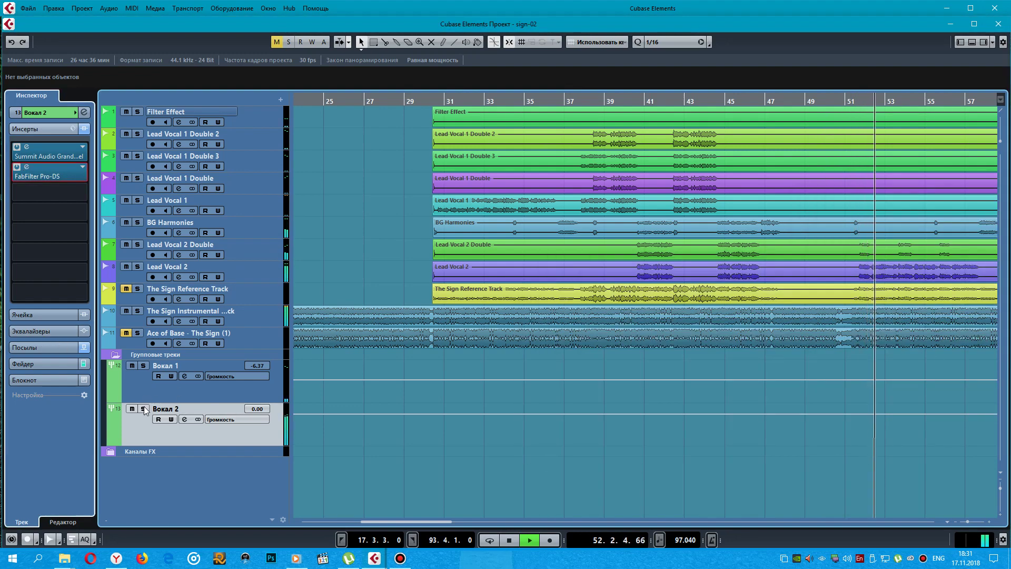
# - Listen to Вокал 2 in solo while viewing its Summit Audio Grand Channel, closing the editor and releasing the solo
pyautogui.click(27, 147)
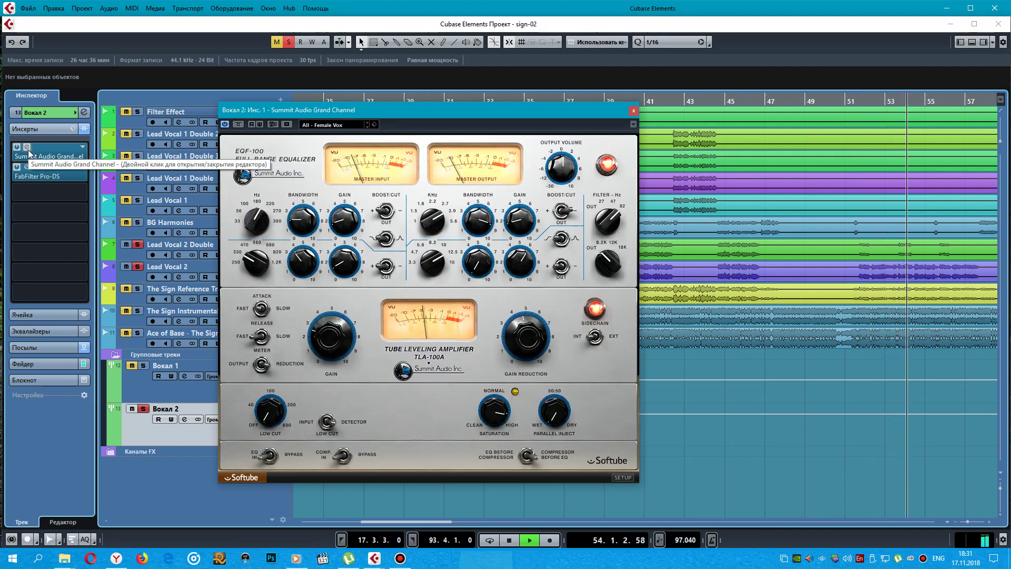
pyautogui.click(26, 148)
pyautogui.click(143, 409)
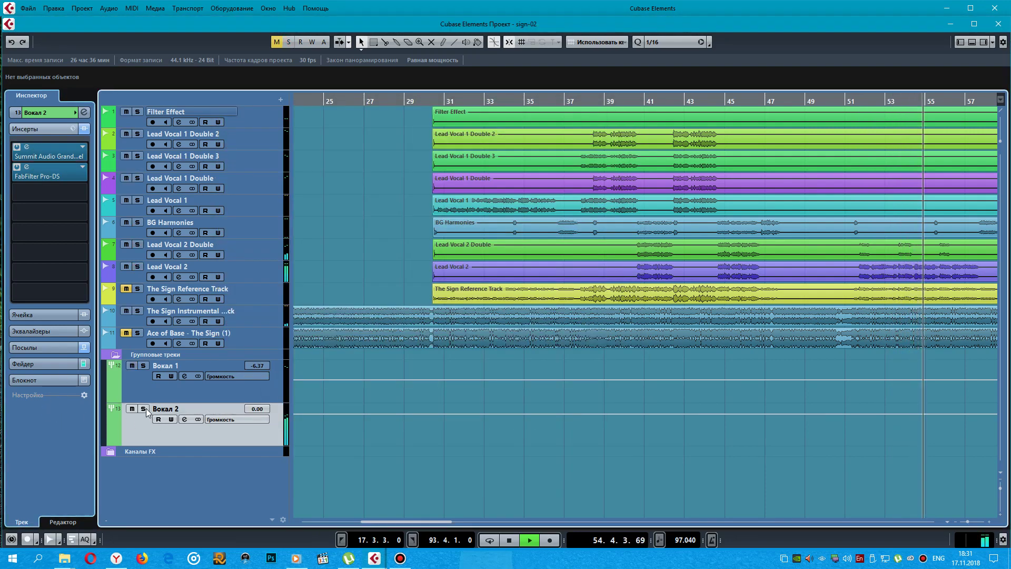
# - Expand the FX channels folder and inspect the RVerb Stereo insert on the FX 1-RVerb Stereo channel, closing its editor
pyautogui.click(111, 452)
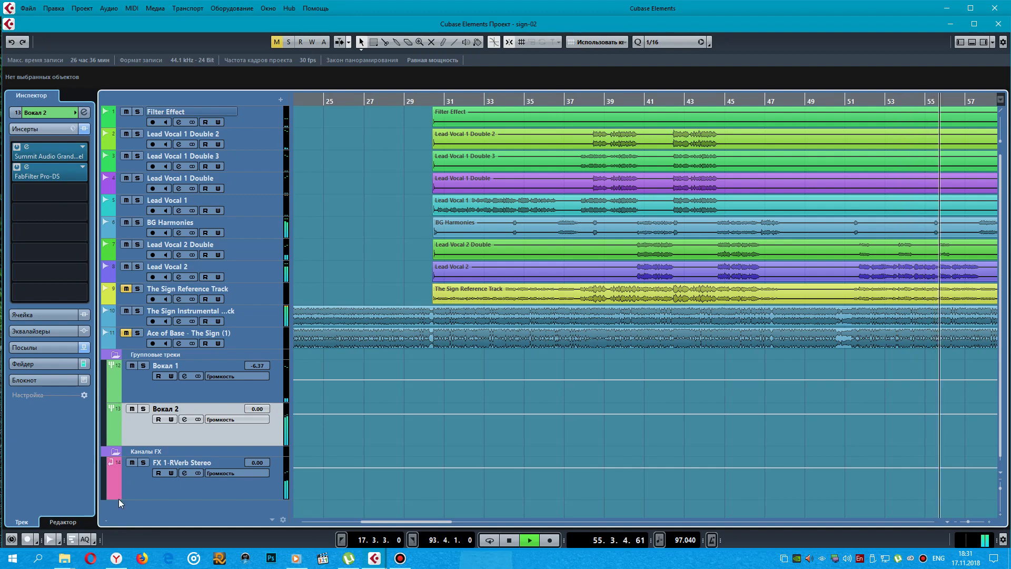
pyautogui.click(126, 481)
pyautogui.click(27, 147)
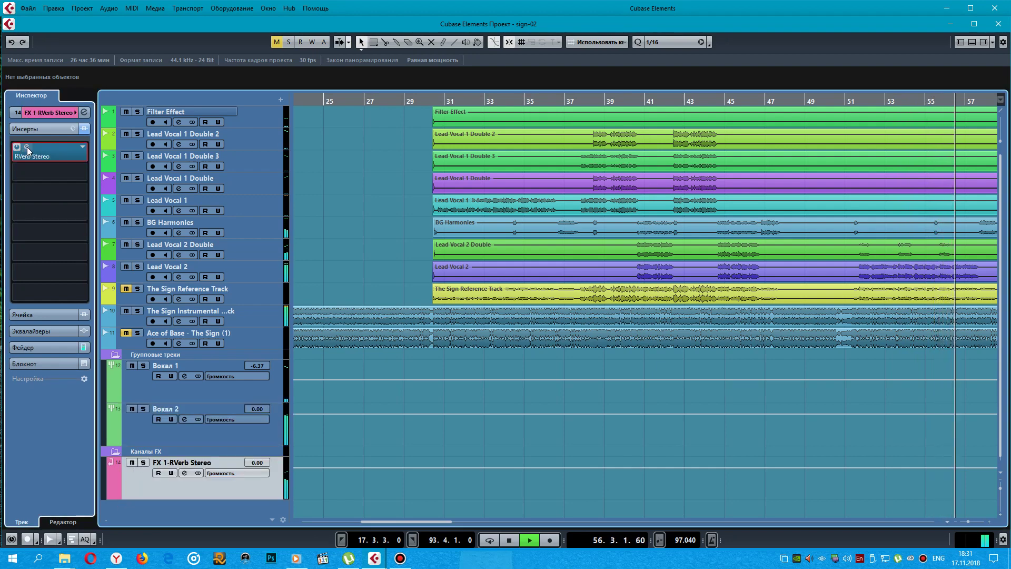
pyautogui.click(27, 147)
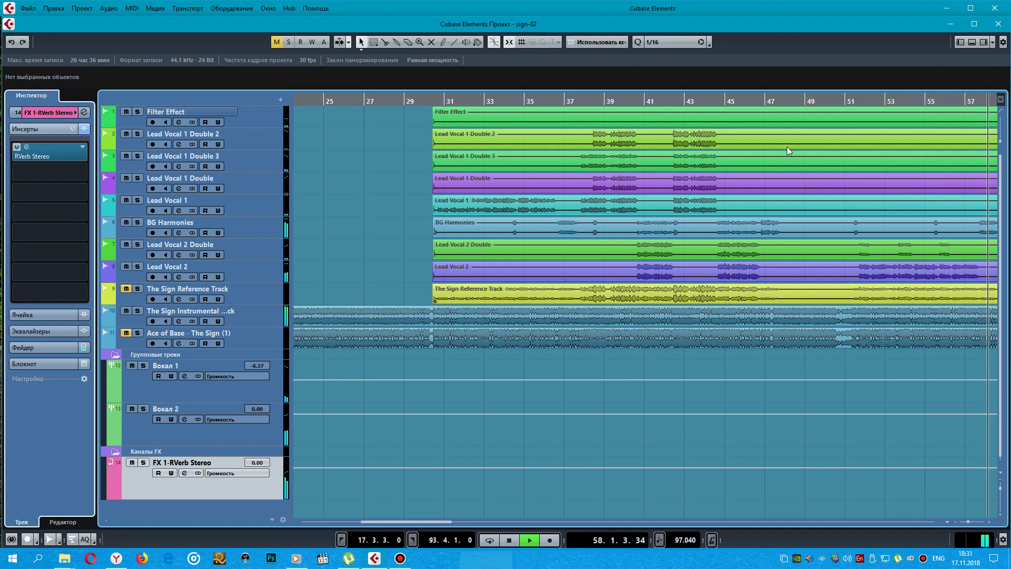
# - Select the Stereo Out channel and inspect its smartEQ2 and iZotope Ozone 6 Equalizer inserts, closing all their windows
pyautogui.press('F3')
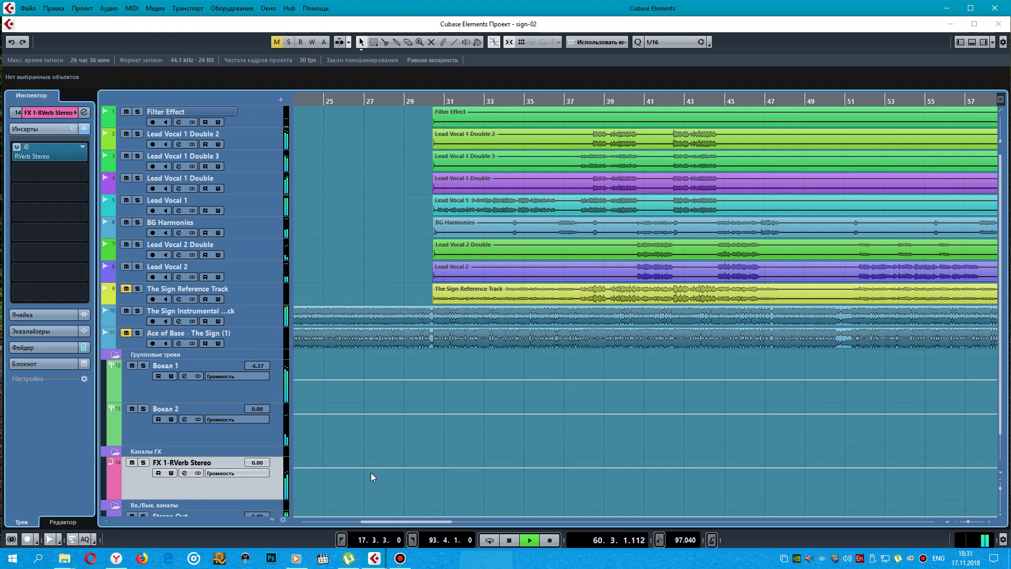
pyautogui.scroll(-2, 248, 430)
pyautogui.click(270, 464)
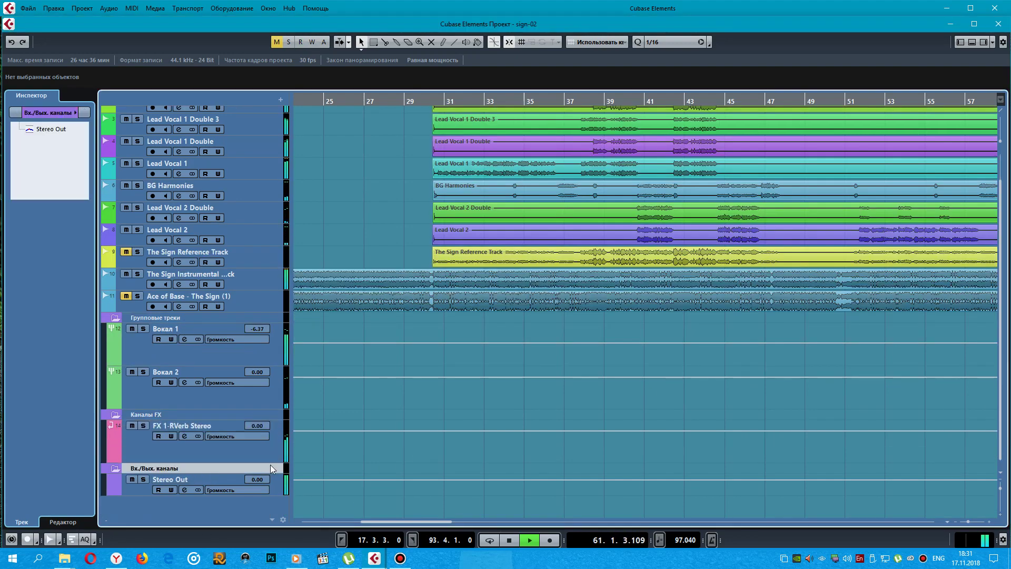
pyautogui.click(130, 494)
pyautogui.click(28, 154)
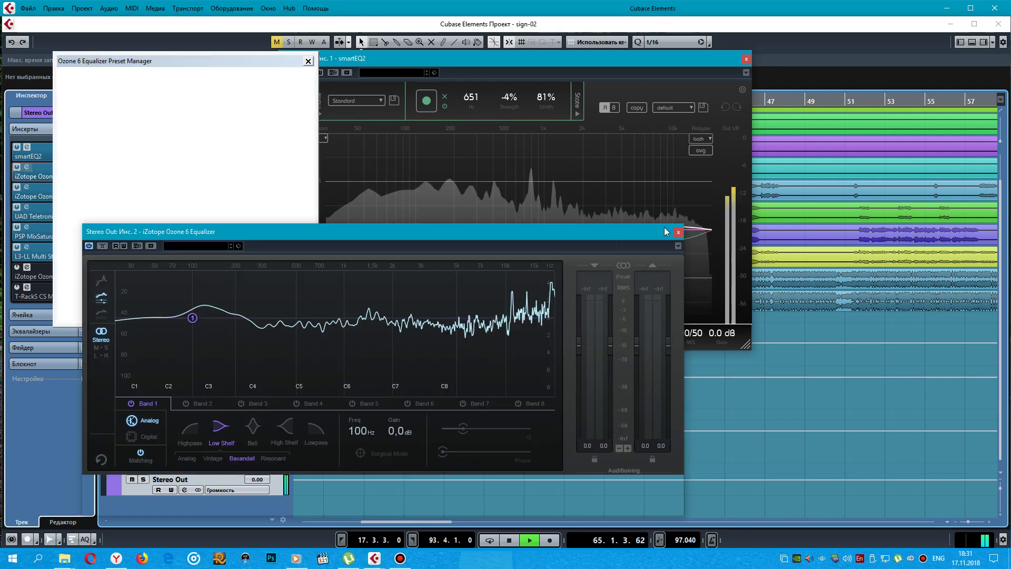
pyautogui.click(310, 60)
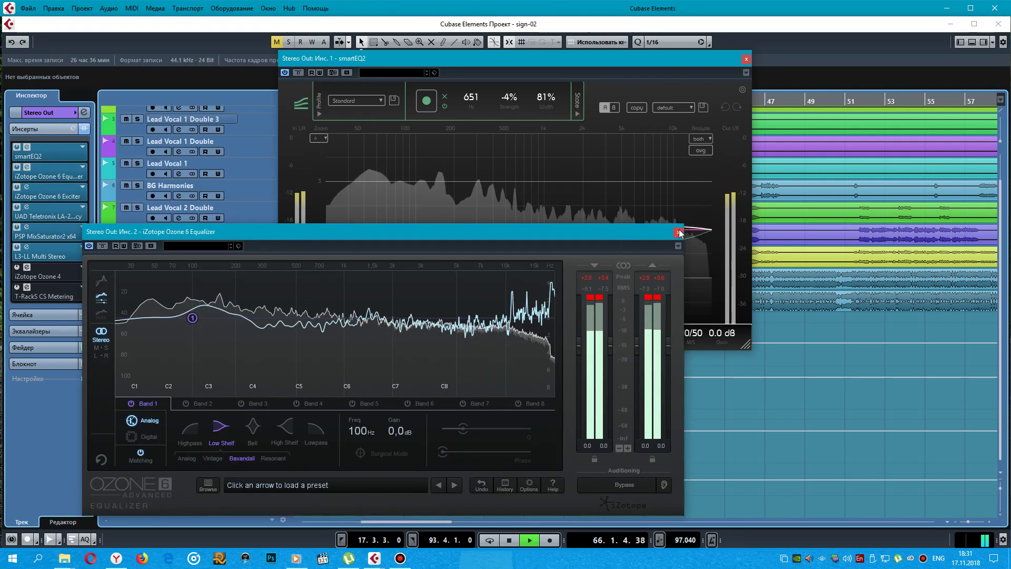
pyautogui.click(678, 230)
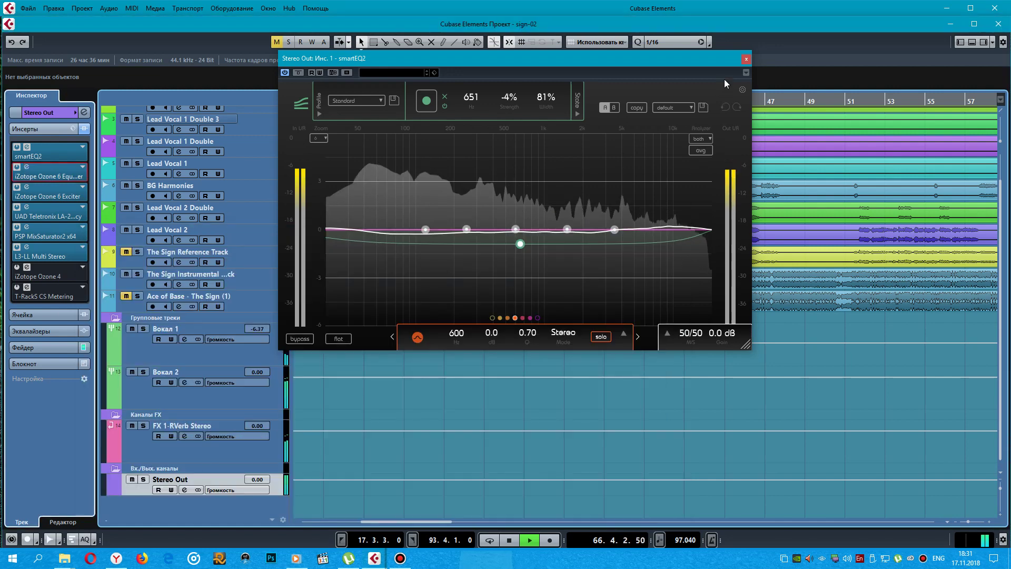
pyautogui.click(746, 58)
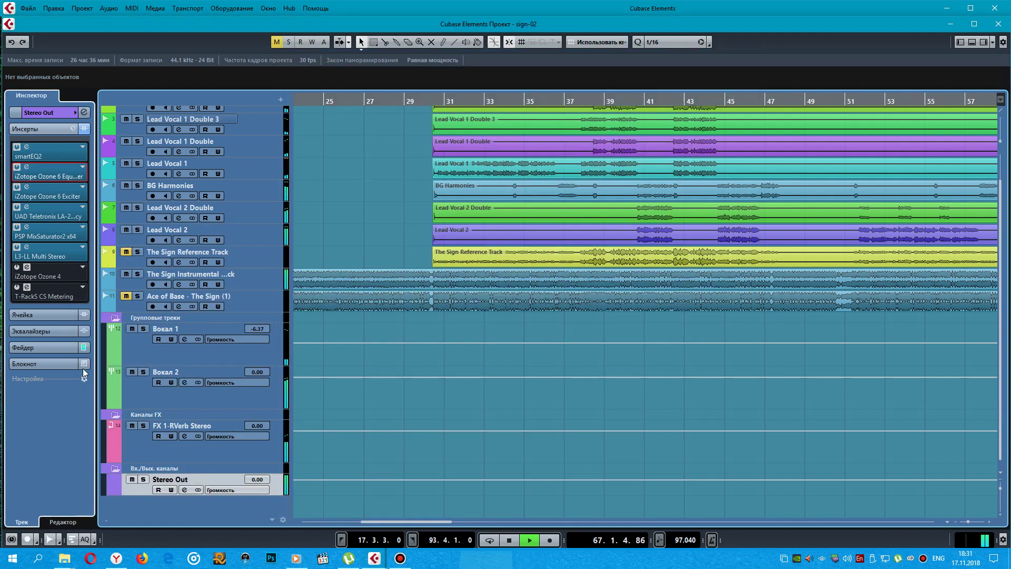
# - Inspect the iZotope Ozone 6 Exciter and UAD Teletronix LA-2A Legacy inserts on Stereo Out, closing each editor
pyautogui.click(24, 189)
pyautogui.click(310, 74)
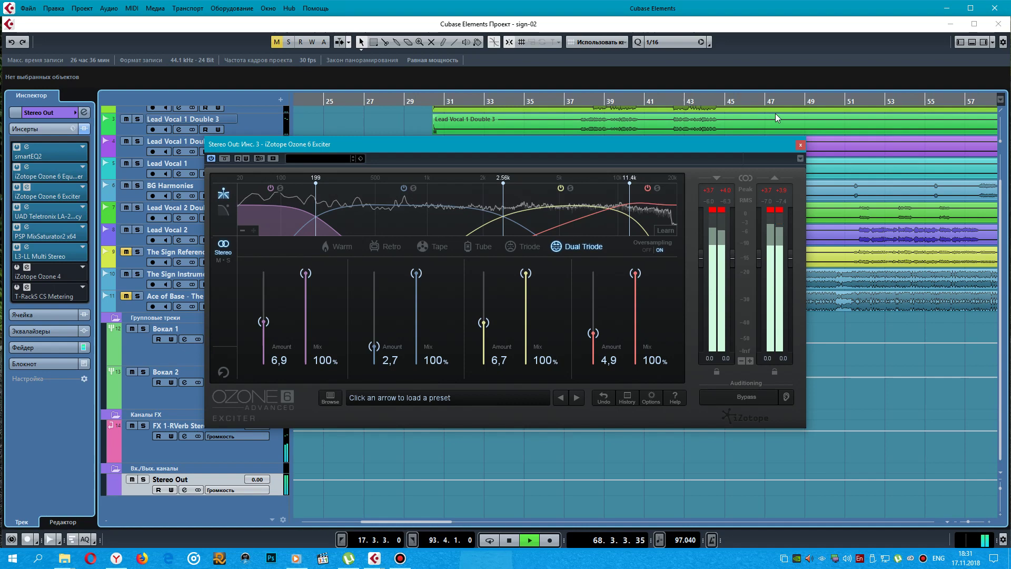
pyautogui.click(801, 144)
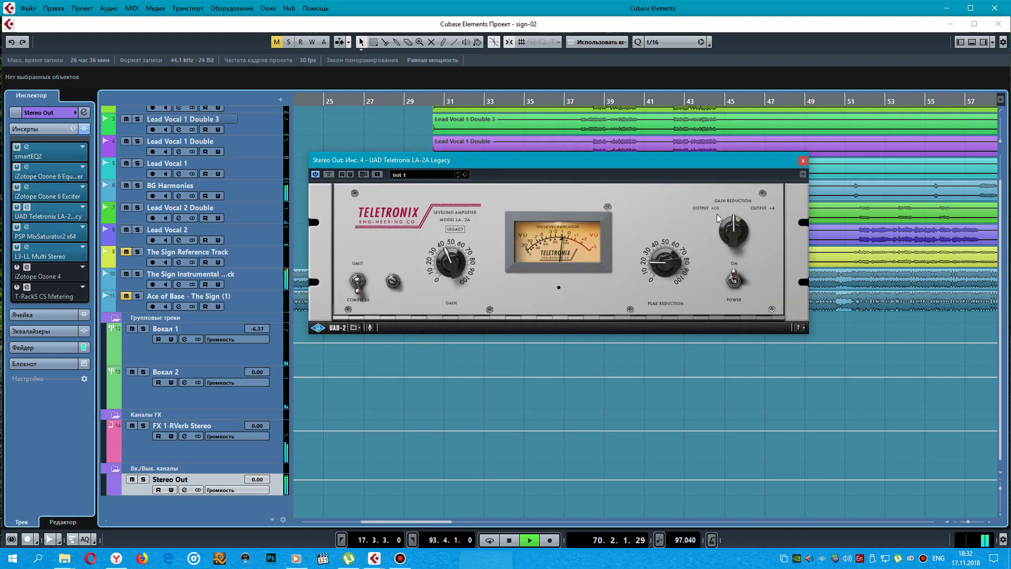
pyautogui.click(802, 160)
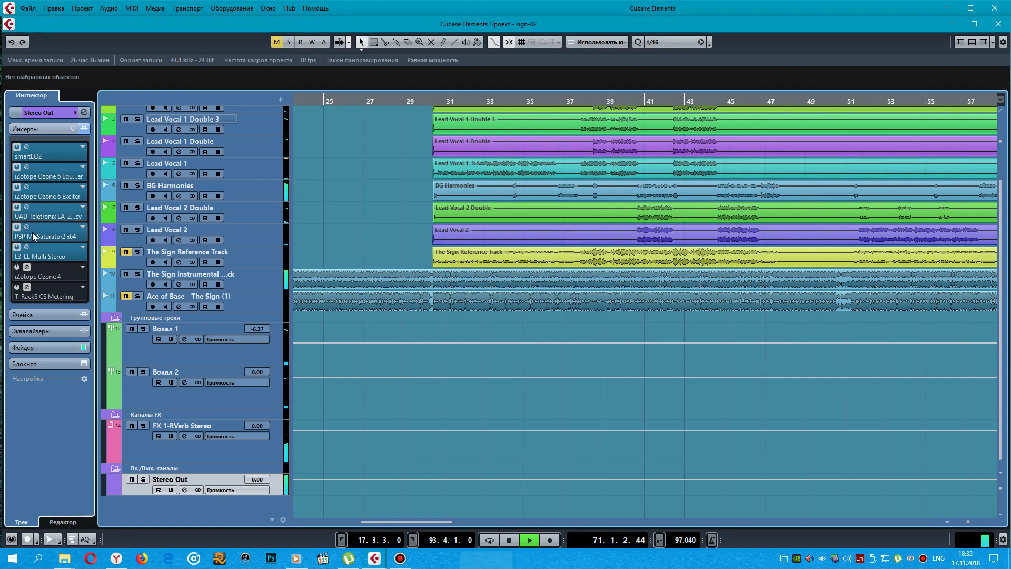
# - Inspect the PSP MixSaturator2 and L3-LL Multi Stereo inserts on Stereo Out, closing their editors
pyautogui.click(26, 227)
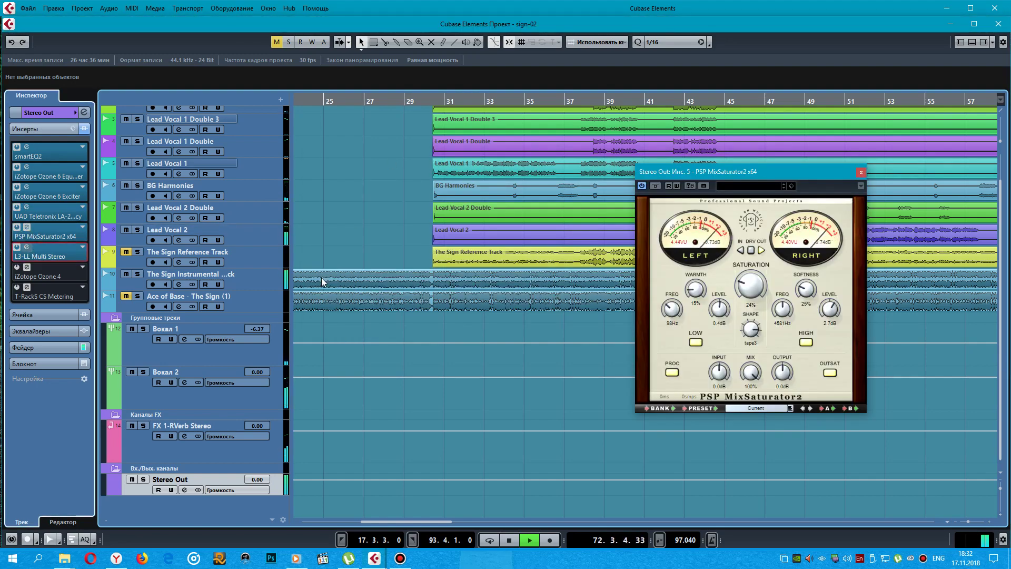
pyautogui.click(558, 105)
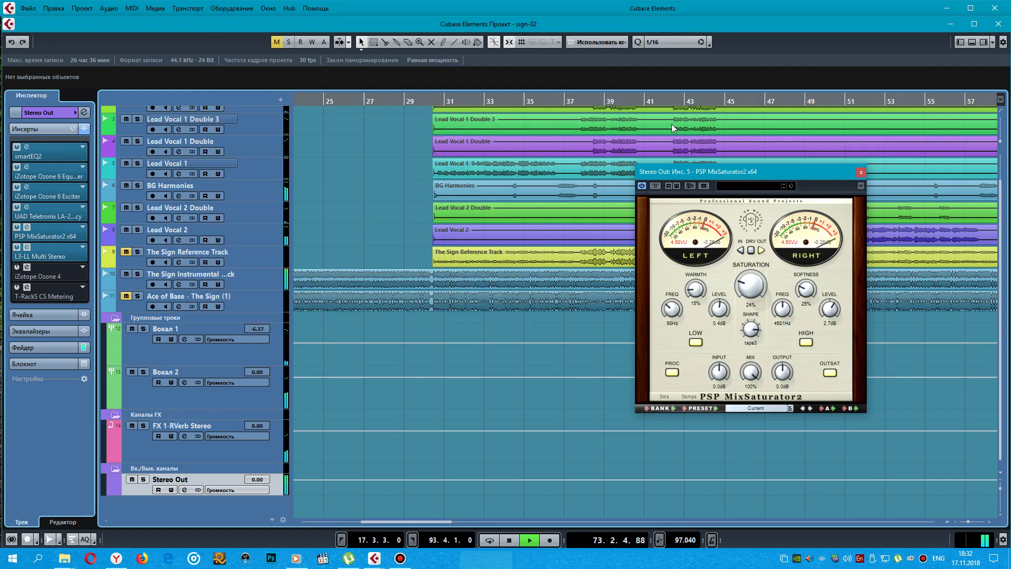
pyautogui.click(861, 173)
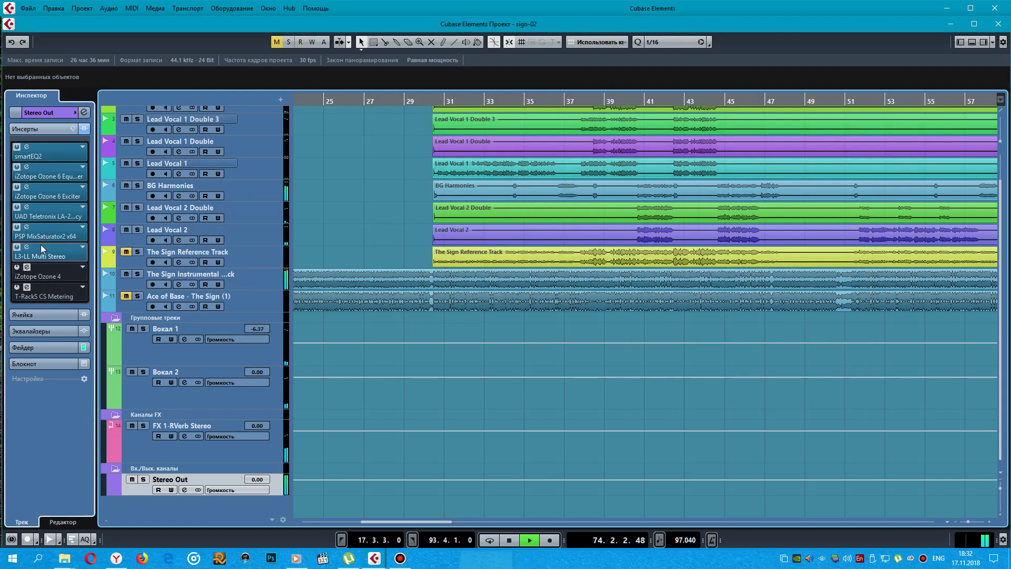
# - Bypass all Stereo Out inserts to hear the mix without master processing, and re-enable them
pyautogui.click(84, 130)
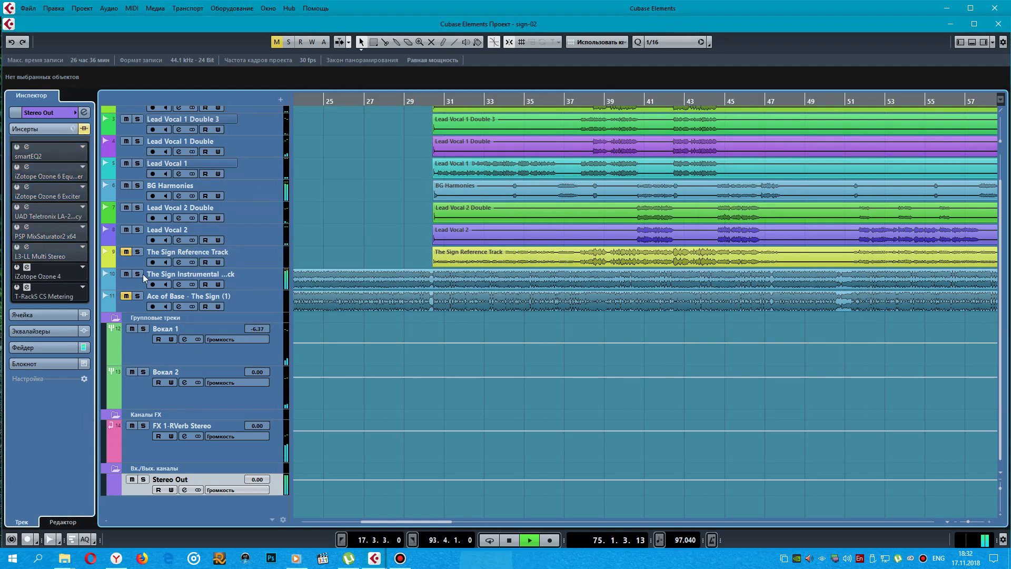
pyautogui.click(84, 128)
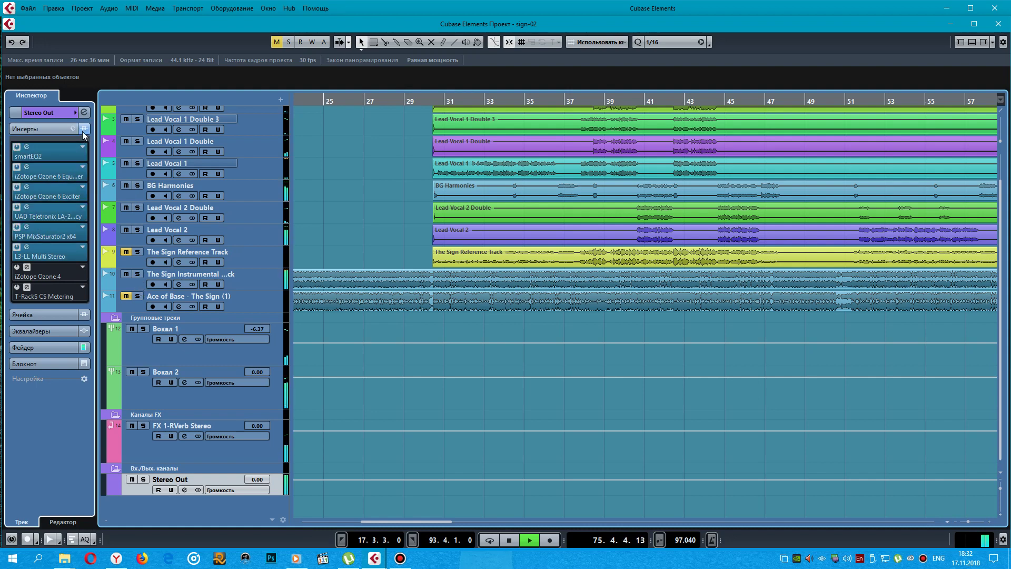
# - Play from the start of the vocal clips near bar 30 with the Ace of Base - The Sign (1) track soloed
pyautogui.click(433, 101)
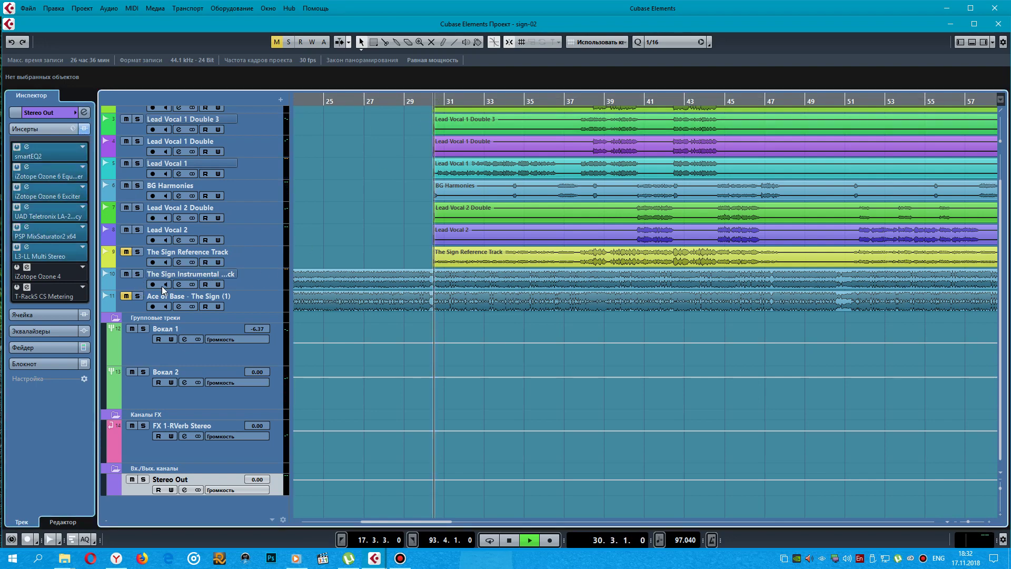
pyautogui.click(138, 297)
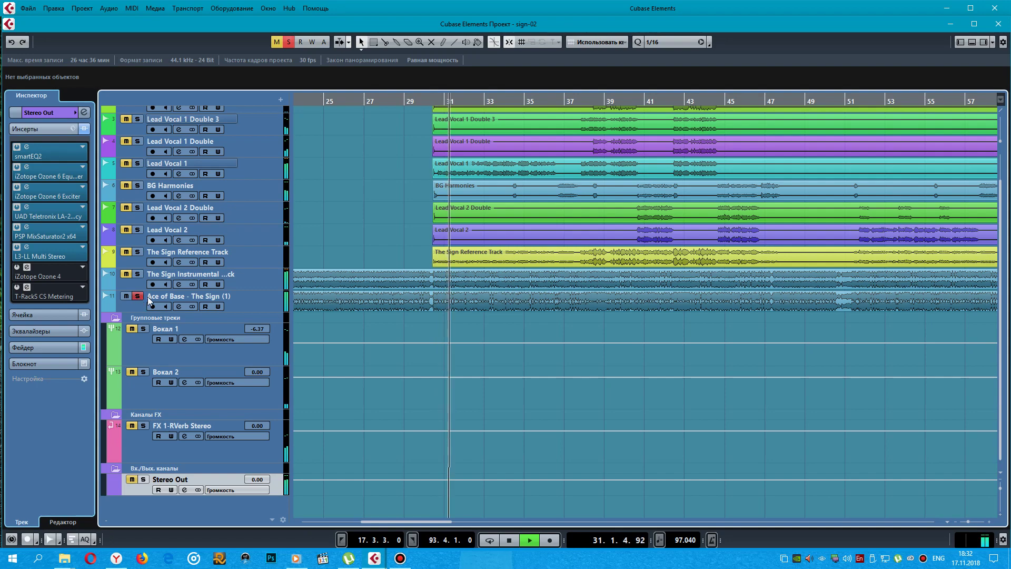
# - Open T-RackS CS Metering on Stereo Out, dismiss the error dialog, and unsolo the Ace of Base - The Sign (1) track to meter the mix
pyautogui.moveTo(1010, 350); pyautogui.dragTo(615, 372)
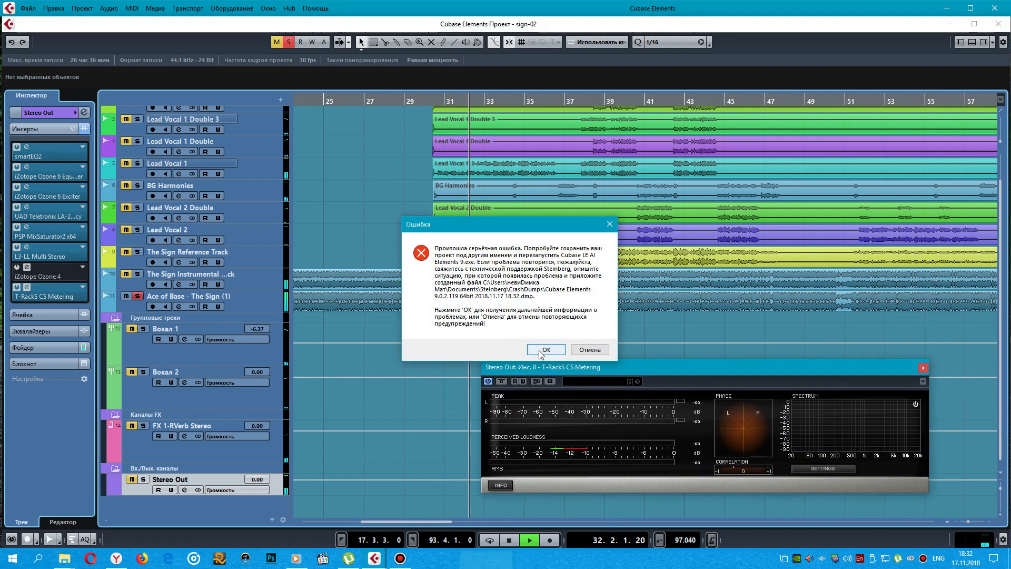
pyautogui.click(543, 349)
pyautogui.moveTo(1010, 248); pyautogui.dragTo(649, 233)
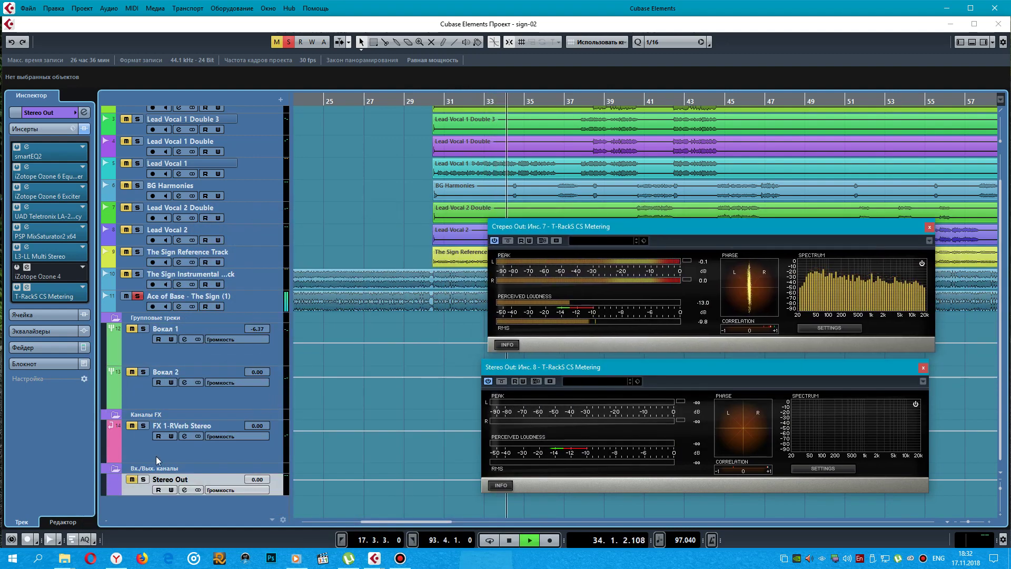
pyautogui.click(138, 297)
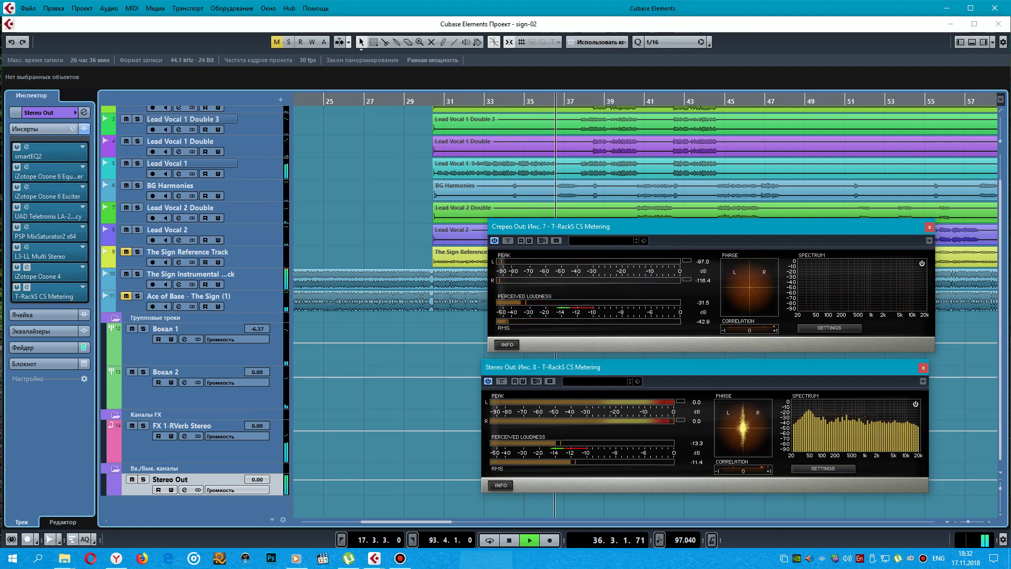
# - Open iZotope Ozone 4 on Stereo Out, close the insert 7 metering window, and place the insert 8 metering window below Ozone
pyautogui.moveTo(321, 171); pyautogui.dragTo(193, 170)
pyautogui.moveTo(390, 170); pyautogui.dragTo(958, 95)
pyautogui.click(555, 226)
pyautogui.click(930, 226)
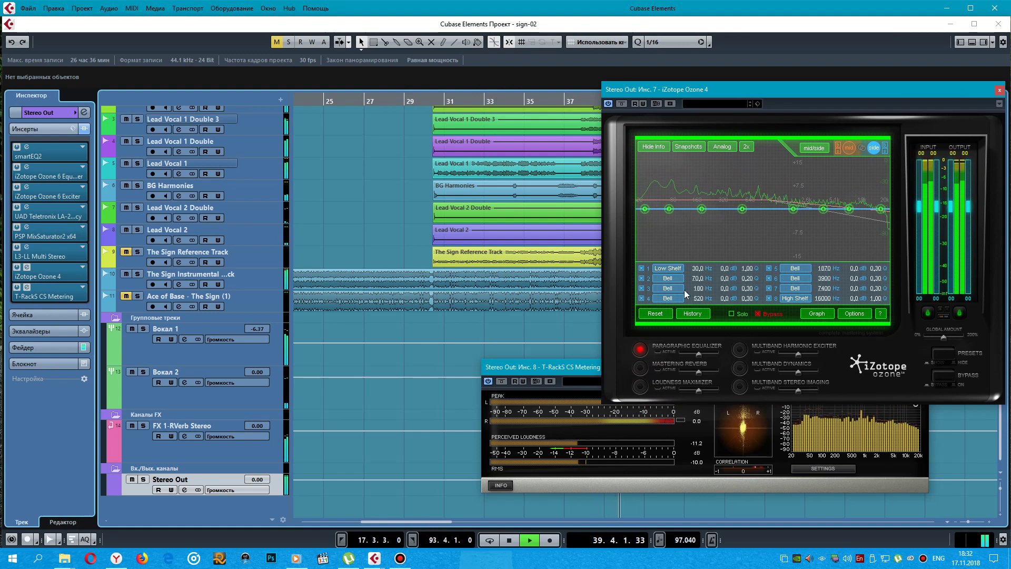
pyautogui.moveTo(541, 365); pyautogui.dragTo(625, 407)
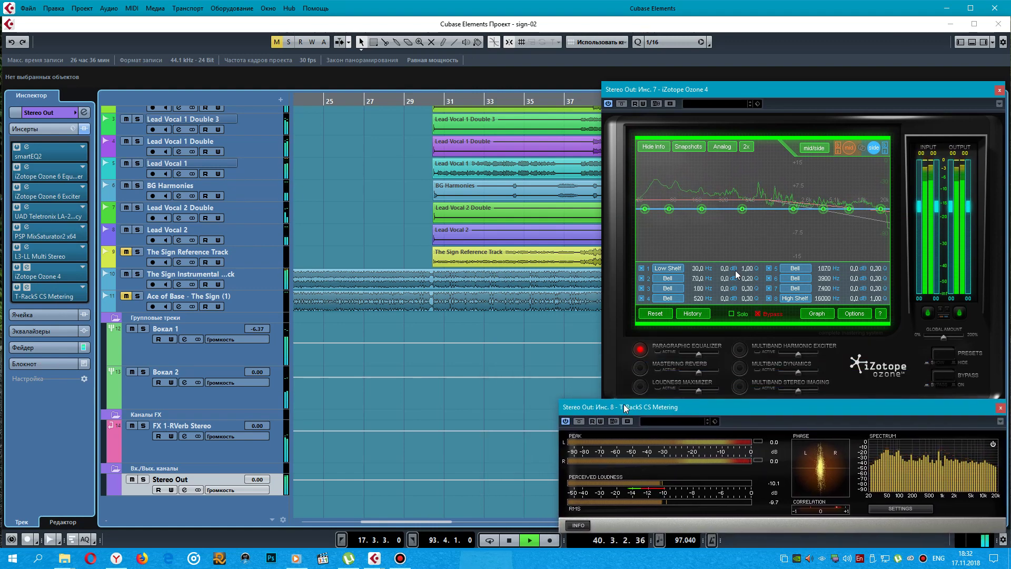
pyautogui.click(776, 94)
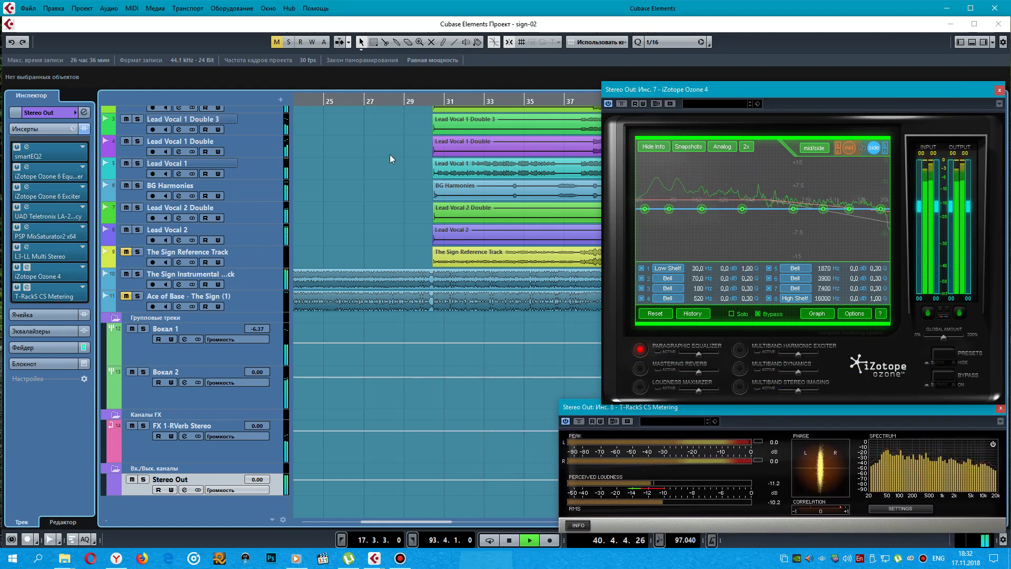
# - Compare the mix with the Ace of Base - The Sign (1) track from near bar 30 by toggling that track's solo
pyautogui.click(138, 296)
pyautogui.click(434, 99)
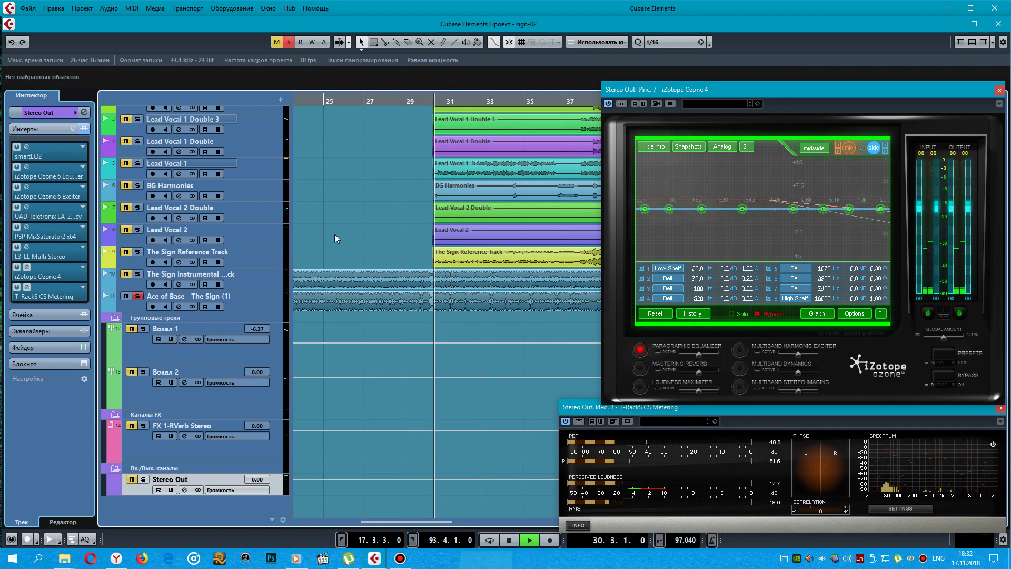
pyautogui.click(253, 284)
pyautogui.click(265, 298)
pyautogui.click(127, 296)
pyautogui.click(135, 298)
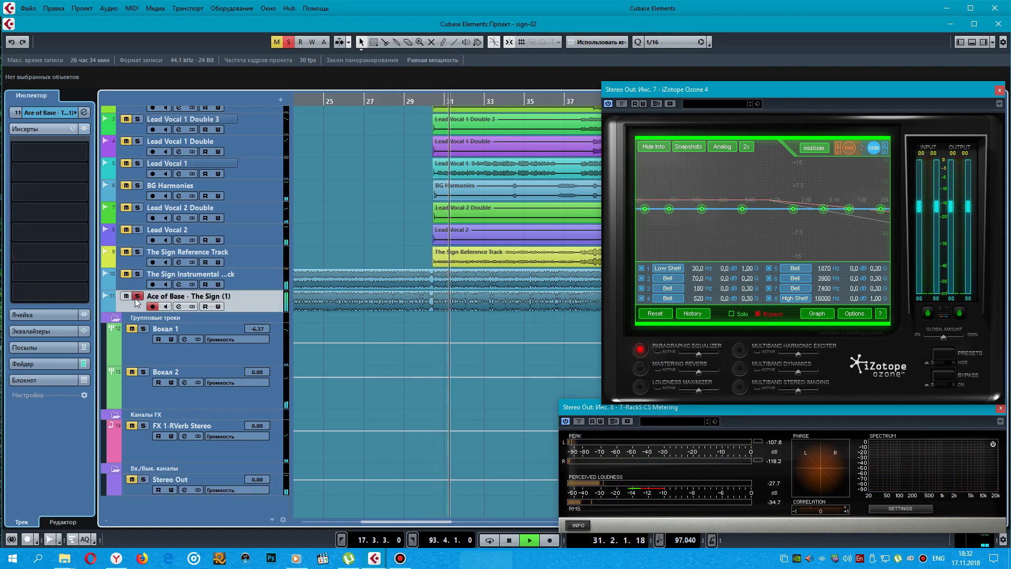
pyautogui.click(136, 297)
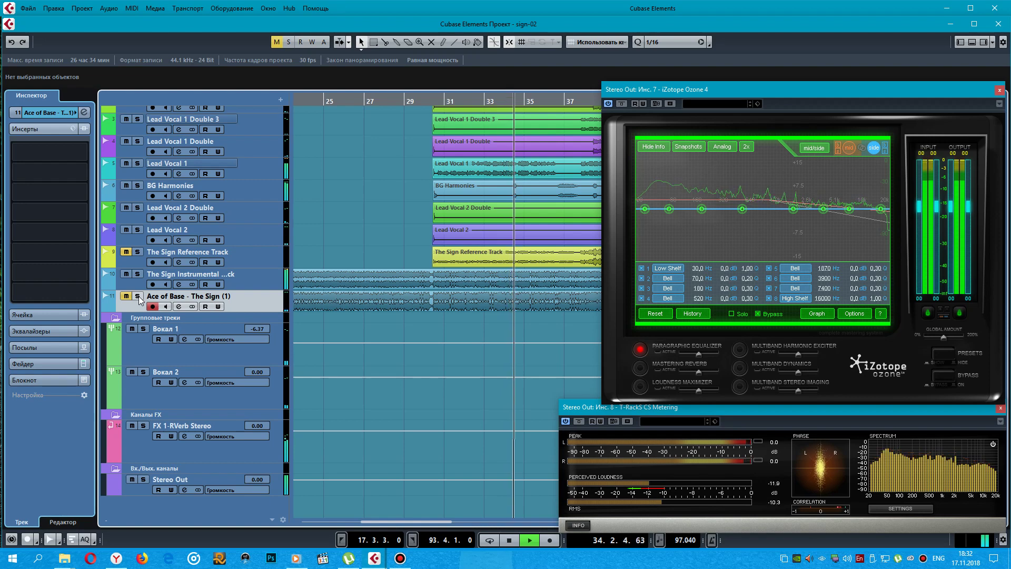
pyautogui.click(138, 296)
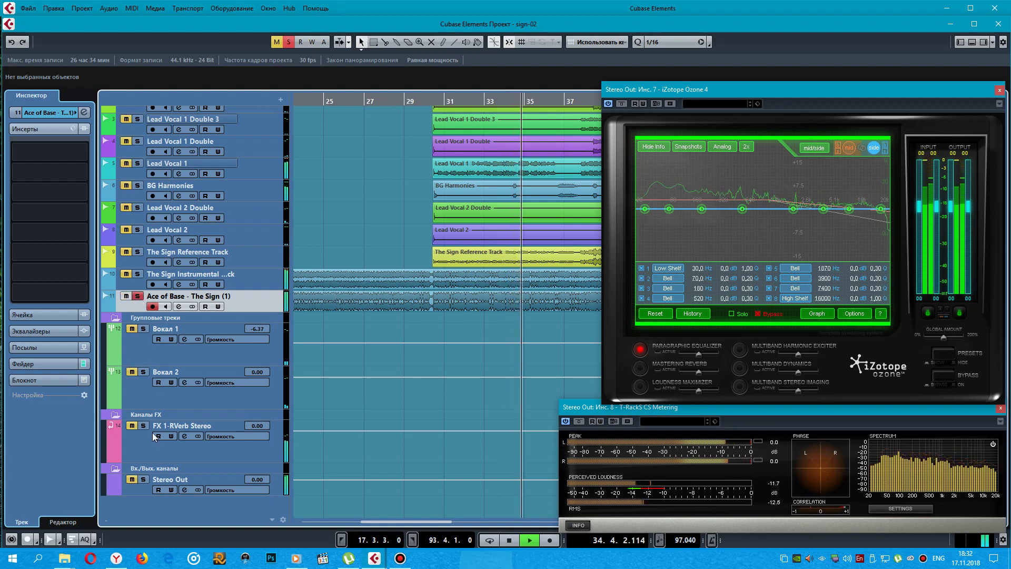
pyautogui.click(140, 297)
# - Bypass all inserts on Stereo Out and switch off the inserts on The Sign Instrumental track, including Stereo Imager D
pyautogui.click(135, 489)
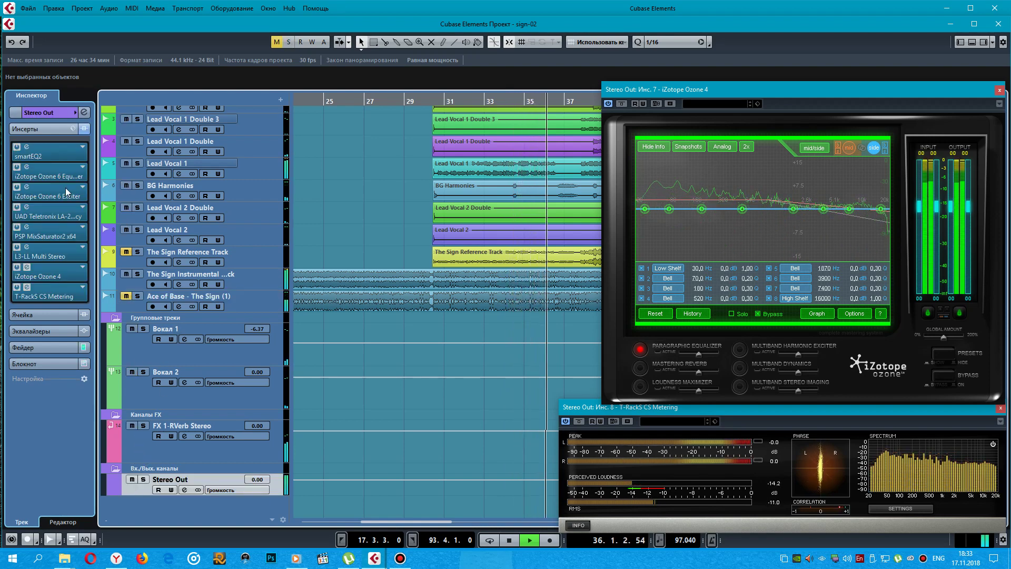
pyautogui.click(84, 129)
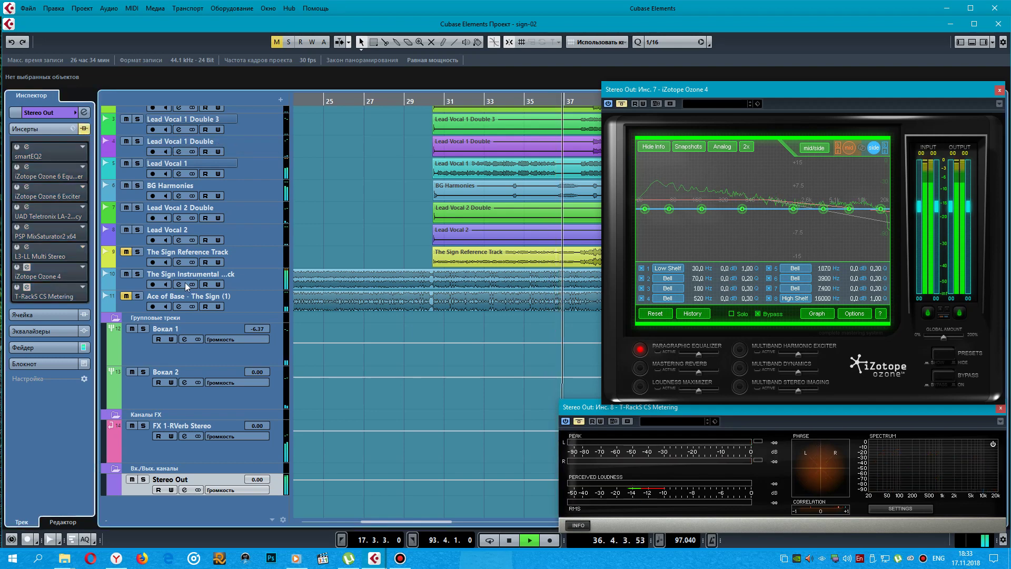
pyautogui.click(258, 276)
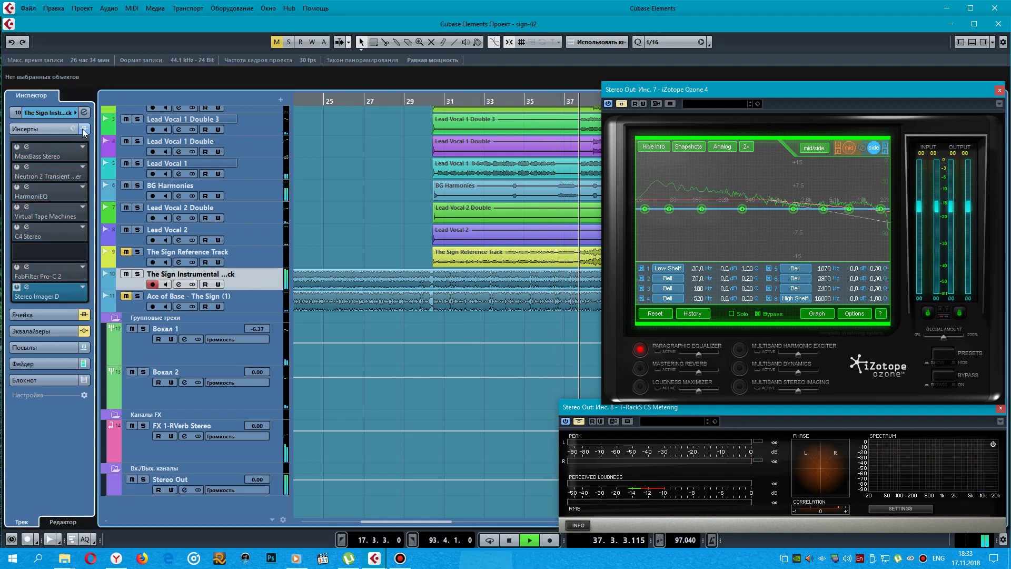
pyautogui.click(16, 288)
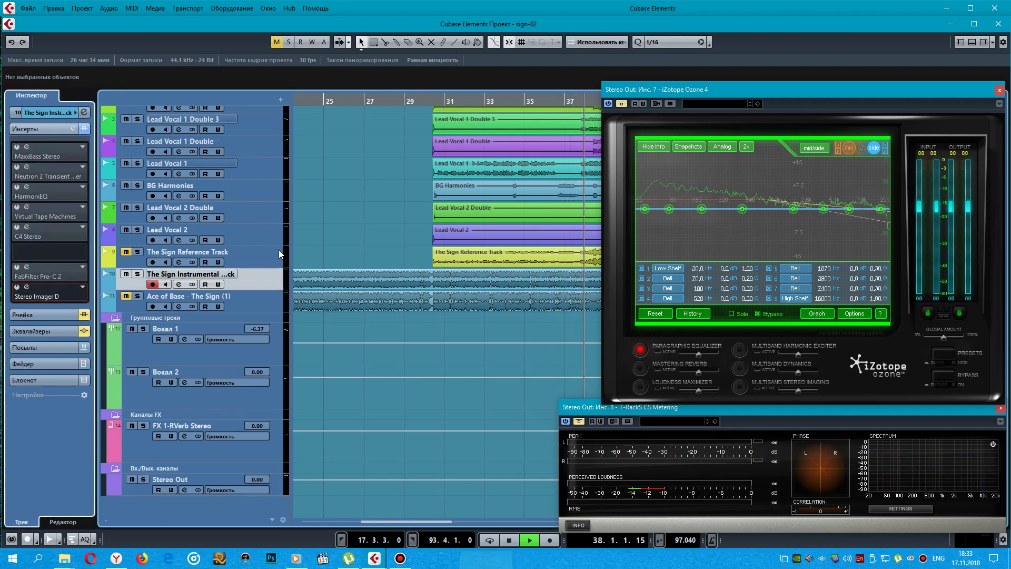
# - Bypass all inserts on Lead Vocal 1, BG Harmonies and the Вокал 2 group track
pyautogui.click(155, 165)
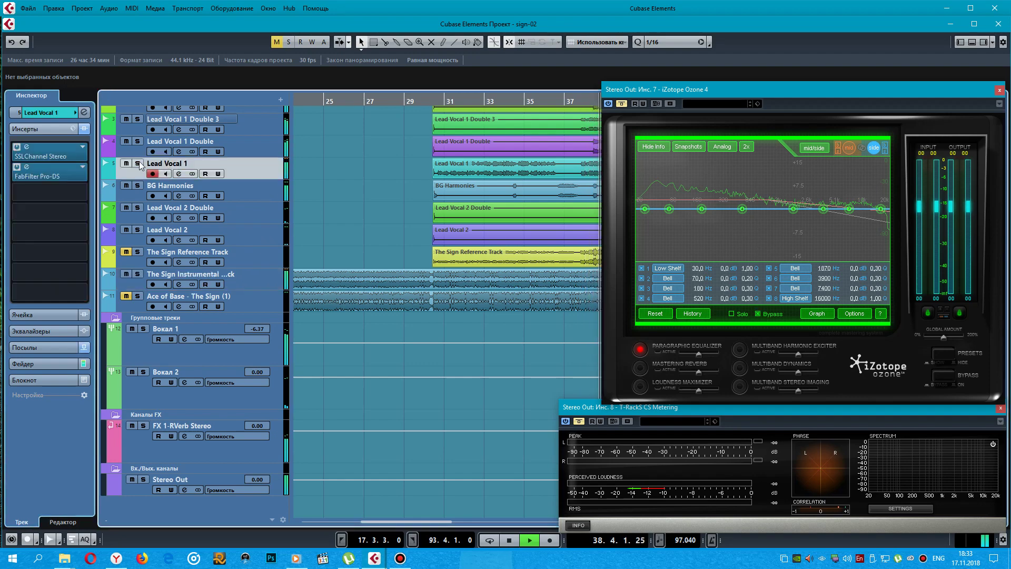
pyautogui.click(84, 129)
pyautogui.scroll(2, 385, 190)
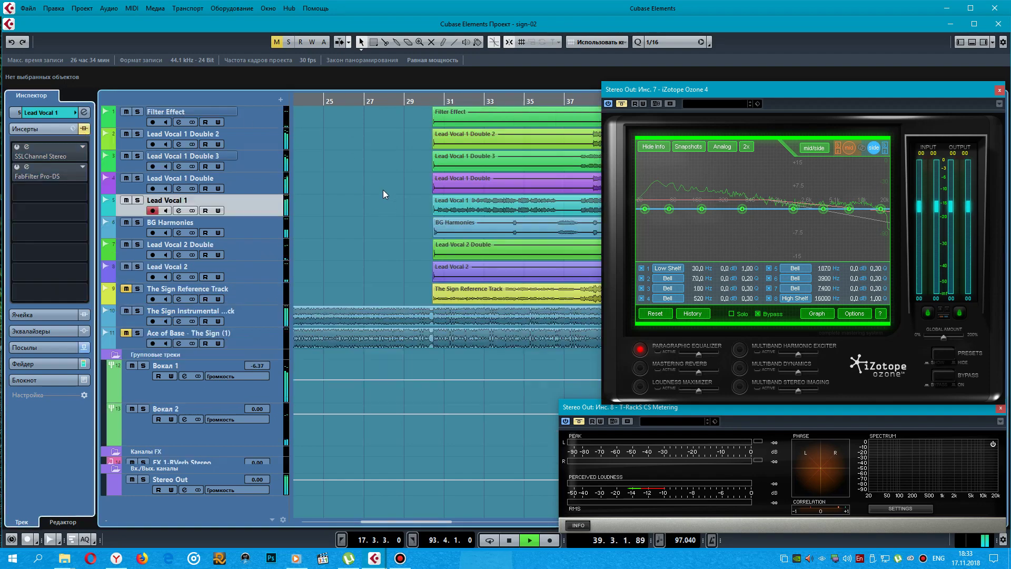
pyautogui.click(281, 228)
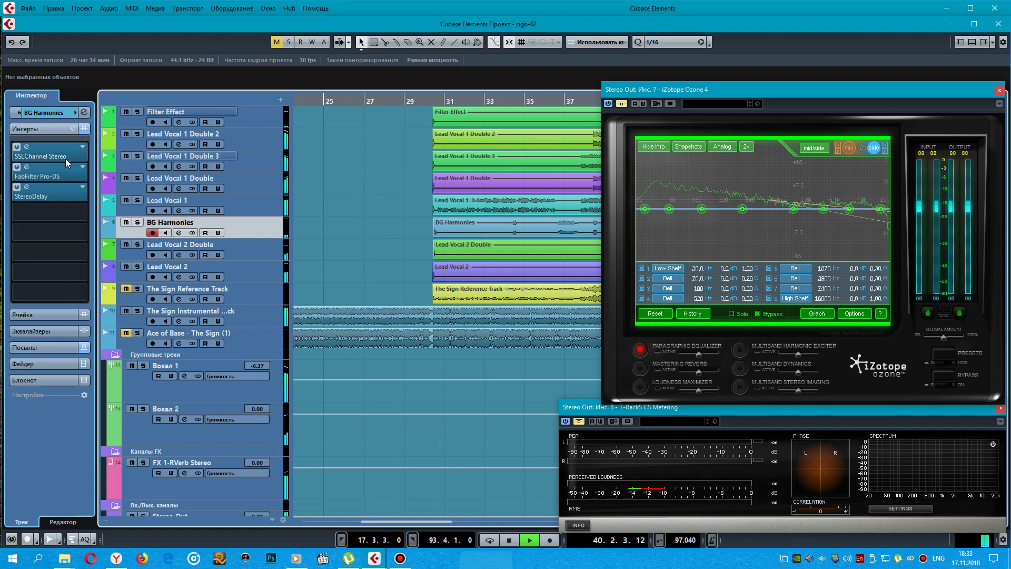
pyautogui.click(83, 129)
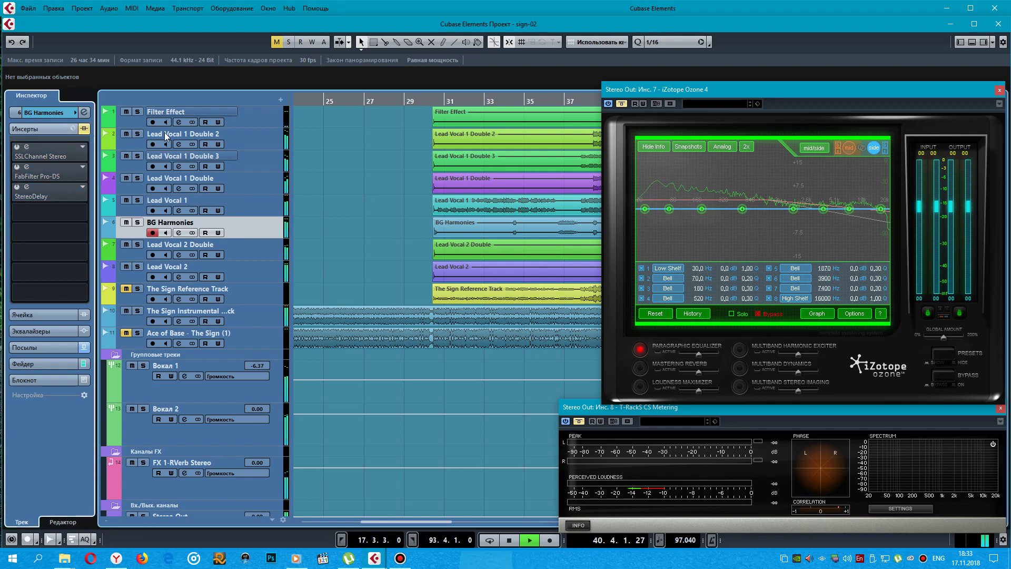
pyautogui.click(260, 397)
pyautogui.click(203, 424)
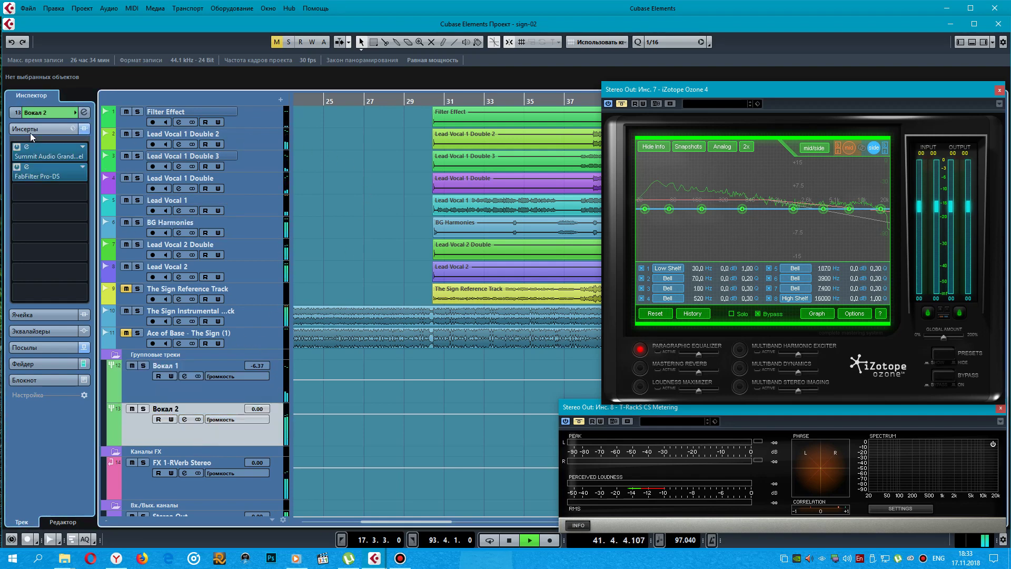
pyautogui.click(83, 130)
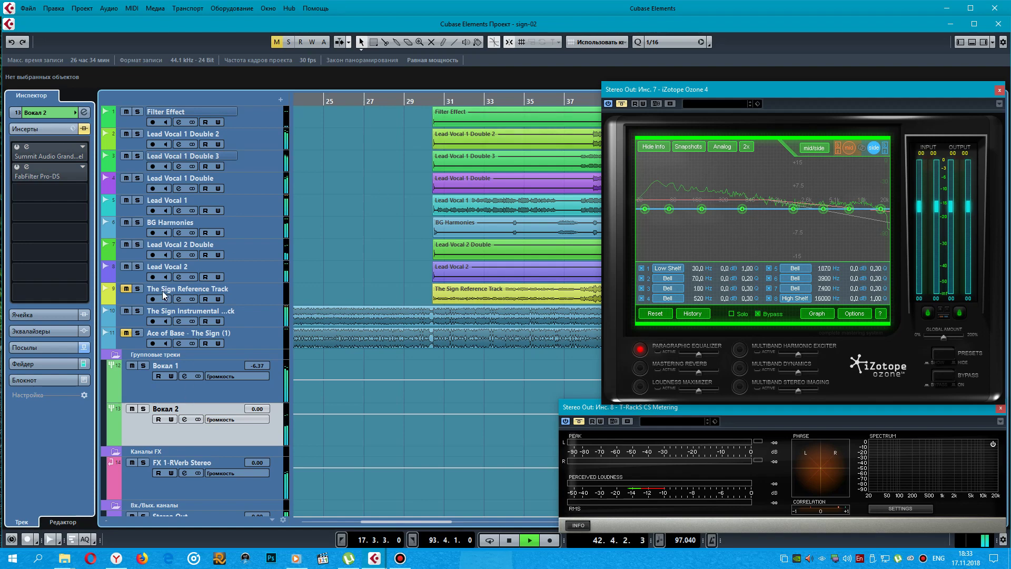
# - Replay the mix with the inserts bypassed from the start of the vocal clips near bar 30, then stop playback and switch away from Cubase
pyautogui.click(138, 333)
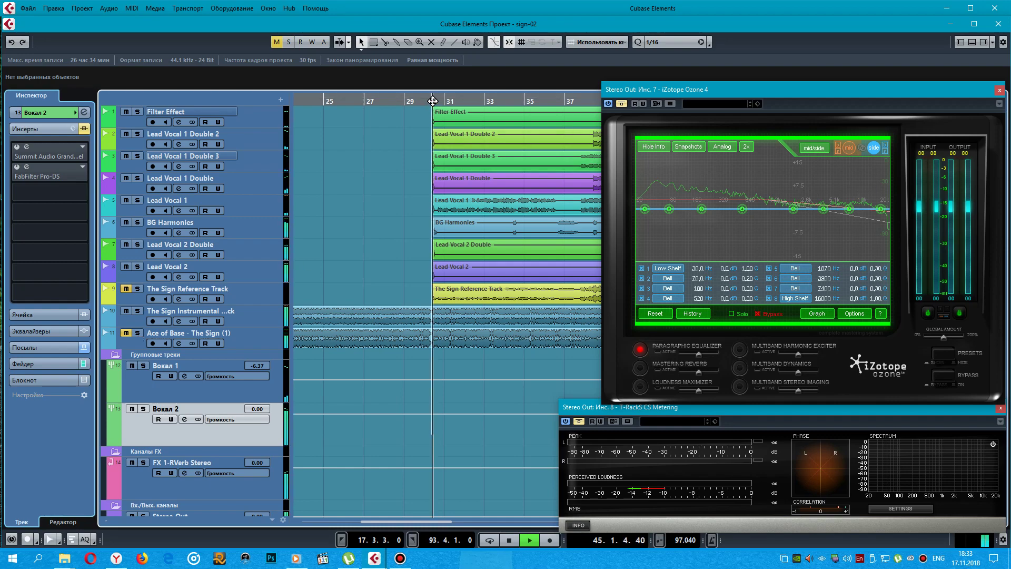
pyautogui.press('space')
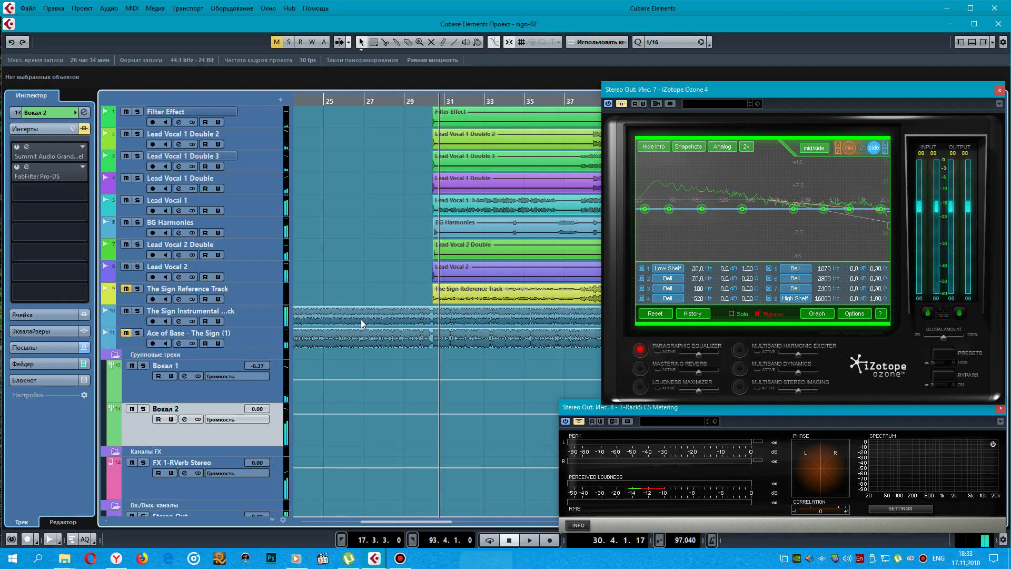
pyautogui.hotkey('alt', 'Tab')
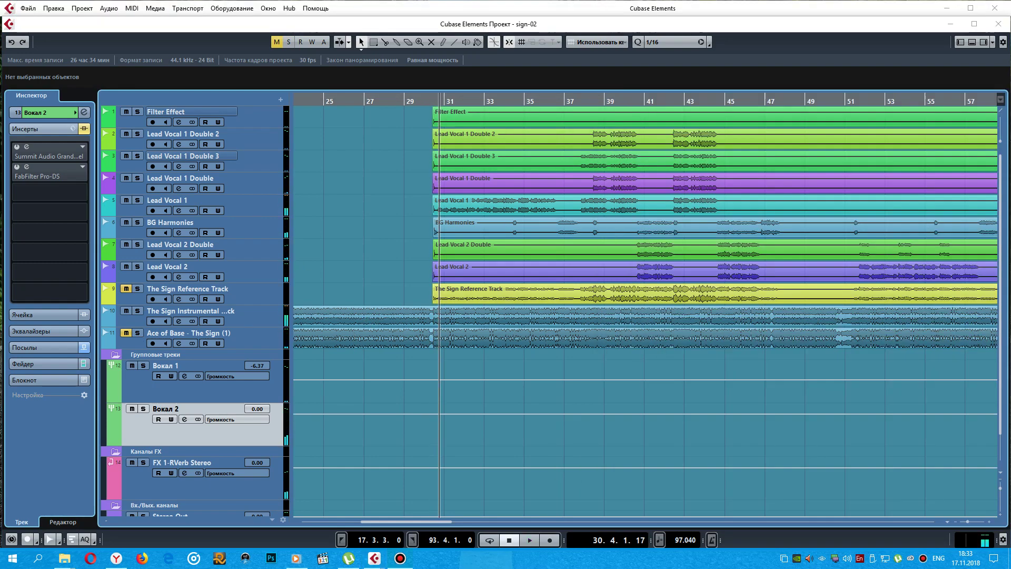